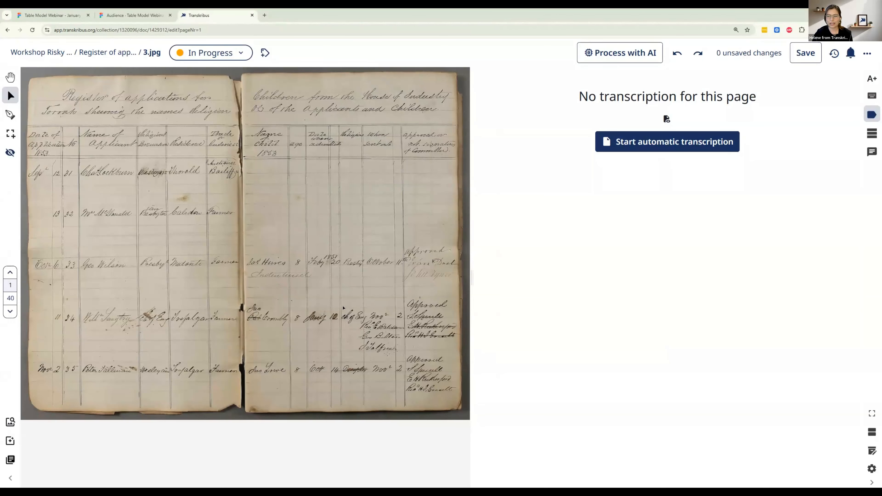
# Step: Widen the image pane and bring the register spread into view down from its heading
pyautogui.scroll(3, 343, 307)
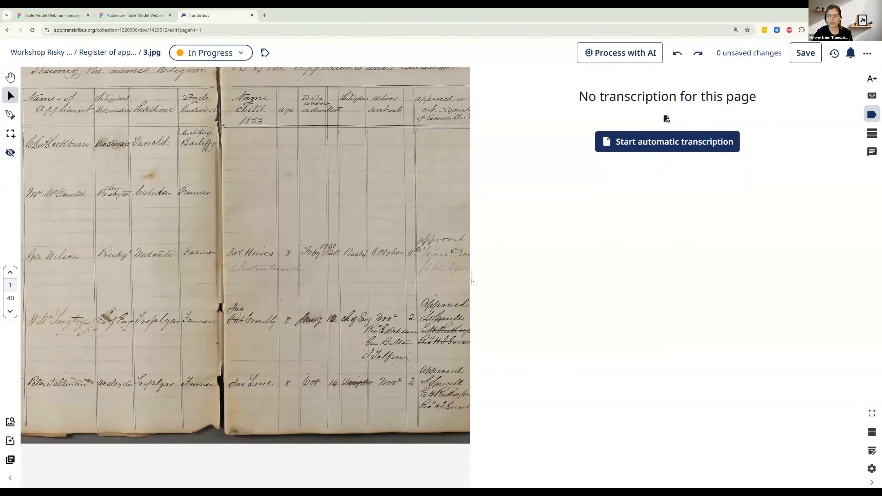
pyautogui.moveTo(608, 284); pyautogui.dragTo(634, 286)
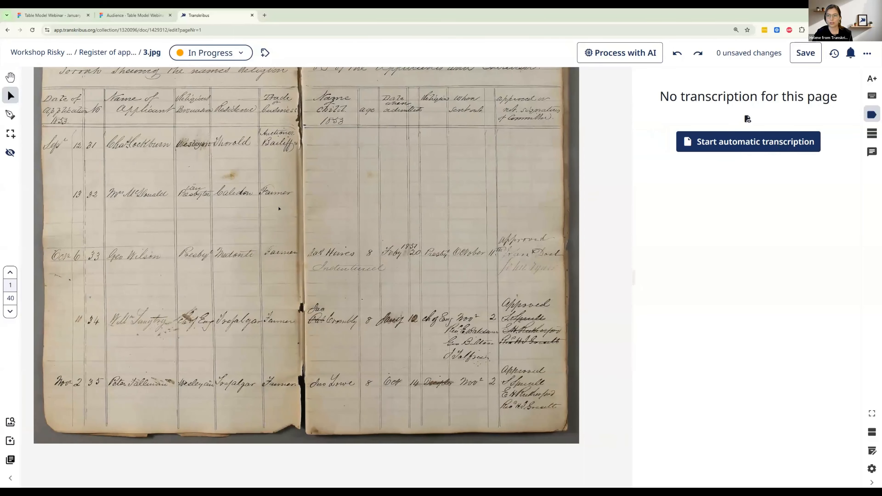
pyautogui.moveTo(276, 205); pyautogui.dragTo(277, 259)
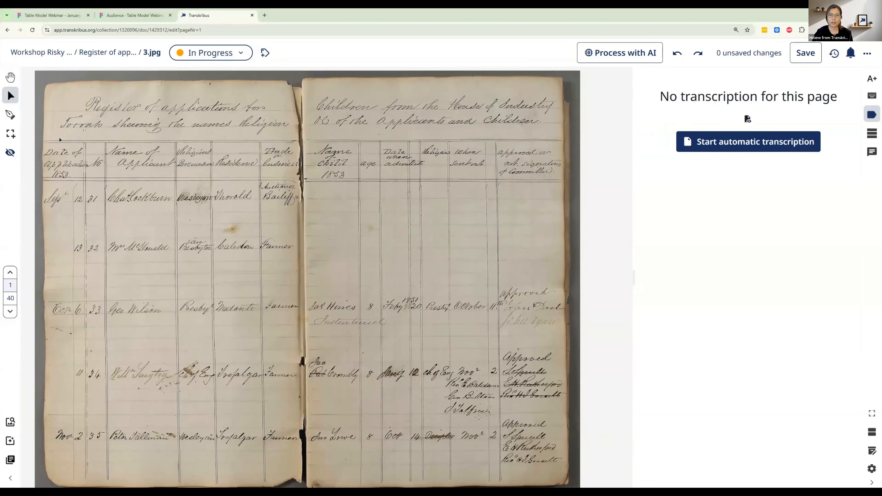
pyautogui.click(11, 134)
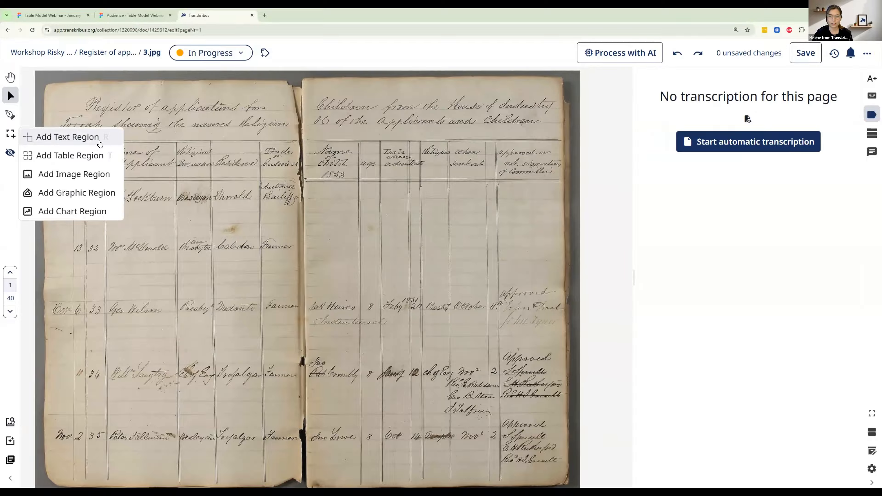
pyautogui.click(93, 156)
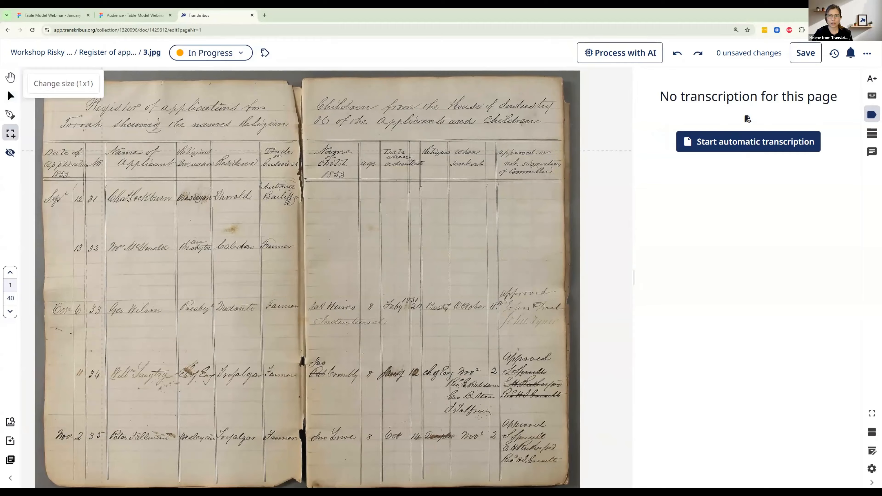
pyautogui.click(71, 89)
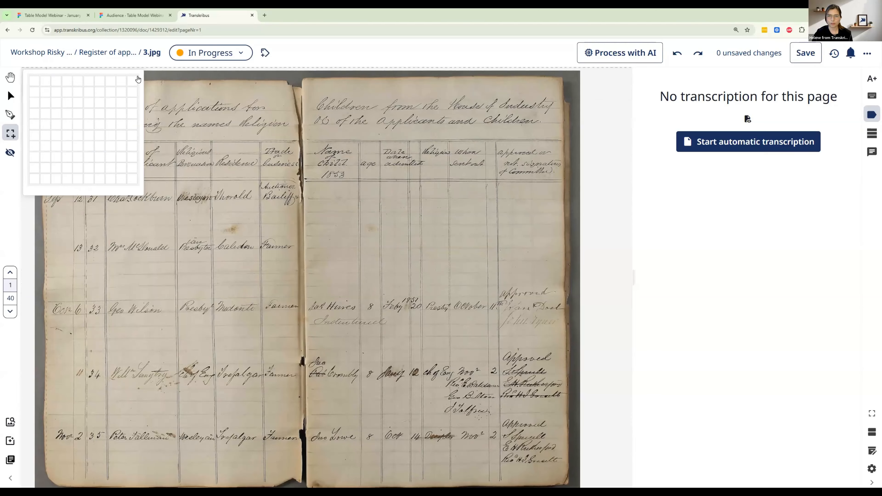
# Step: Draw a table region around the ruled table across both pages, from the column headers to the last entry
pyautogui.click(4, 137)
pyautogui.moveTo(9, 135)
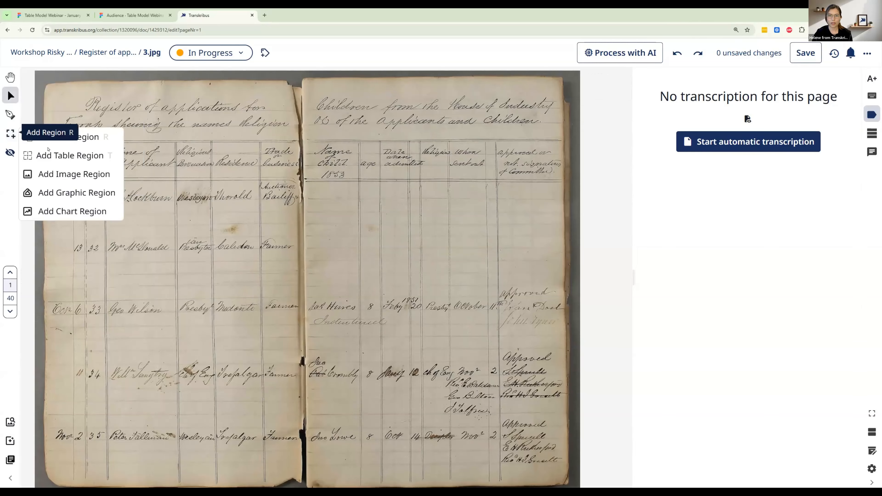
pyautogui.click(49, 153)
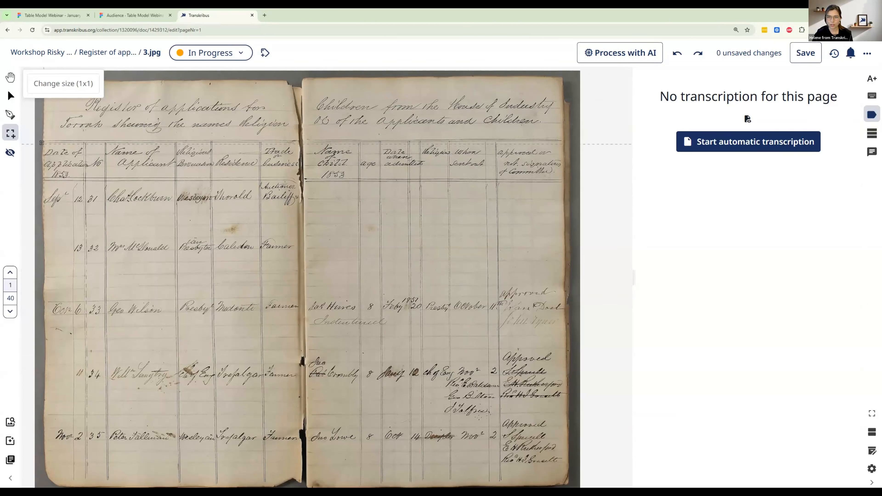
pyautogui.moveTo(42, 140); pyautogui.dragTo(566, 465)
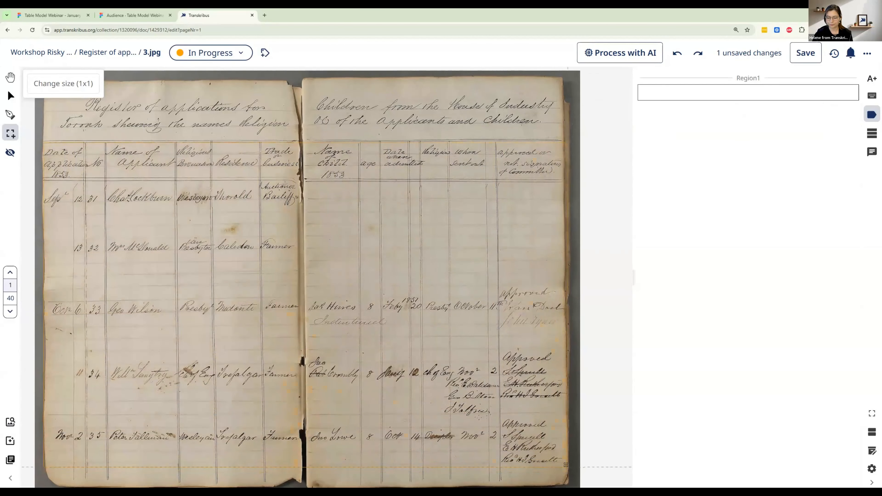
pyautogui.press('Escape')
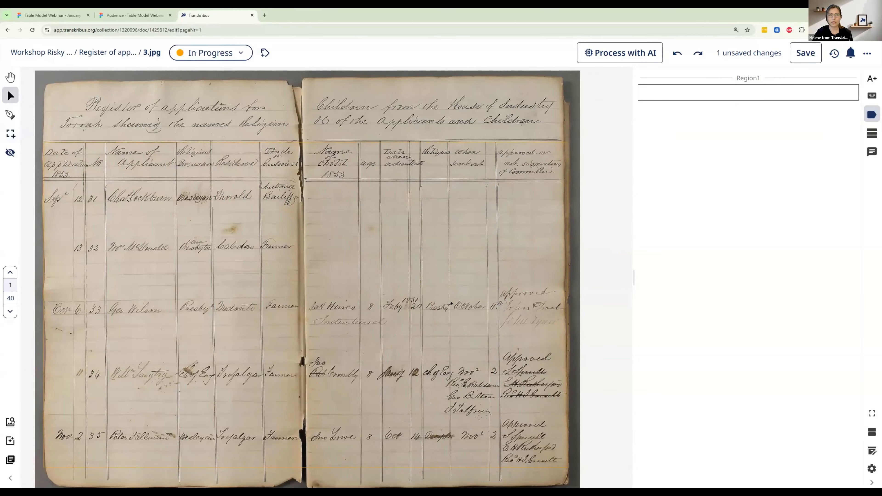
# Step: Split the table region horizontally into six rows, with divisions below the header and between the entries
pyautogui.click(328, 204)
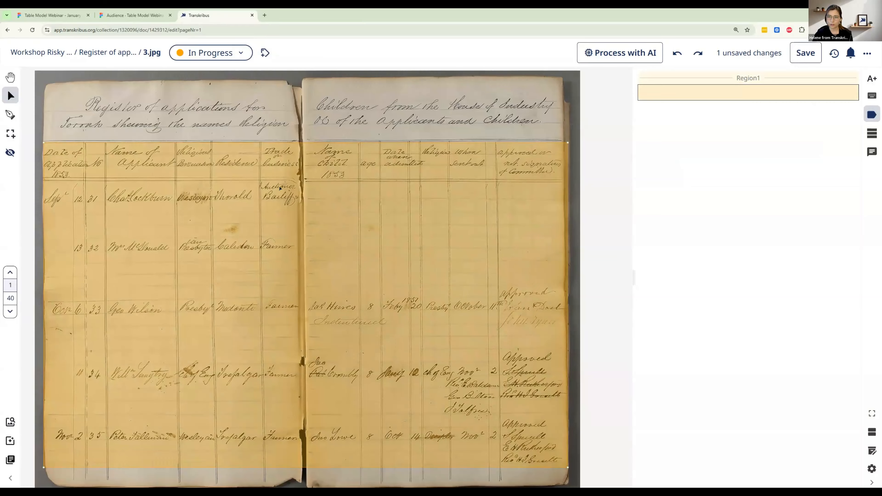
pyautogui.press('h')
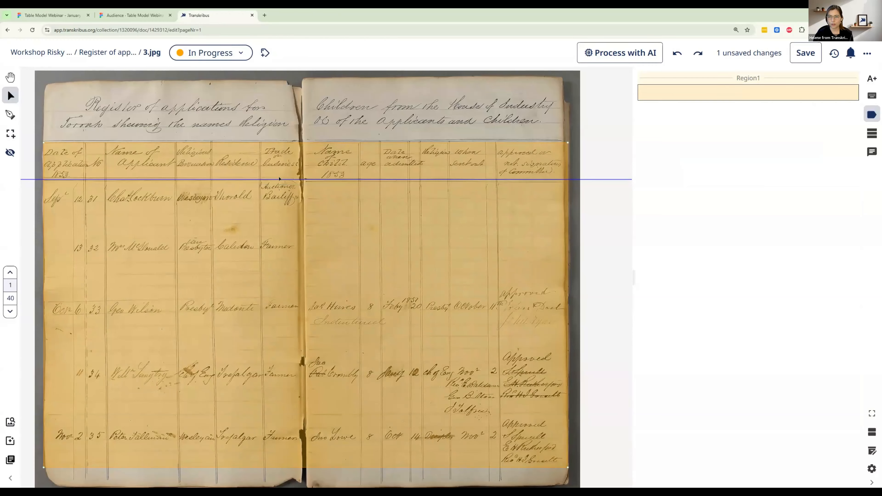
pyautogui.click(279, 179)
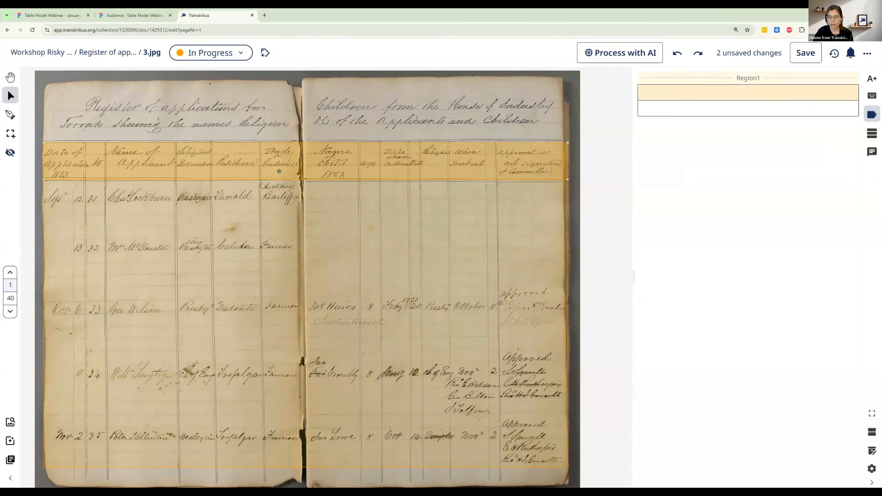
pyautogui.click(272, 204)
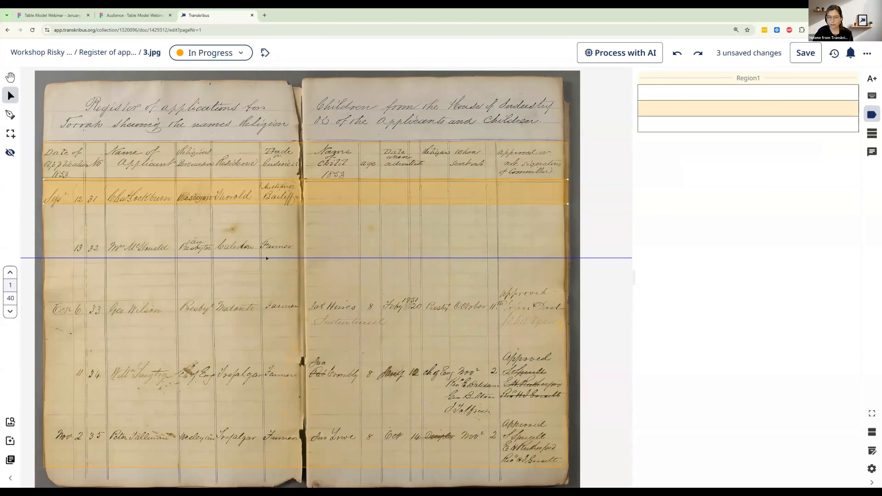
pyautogui.click(266, 257)
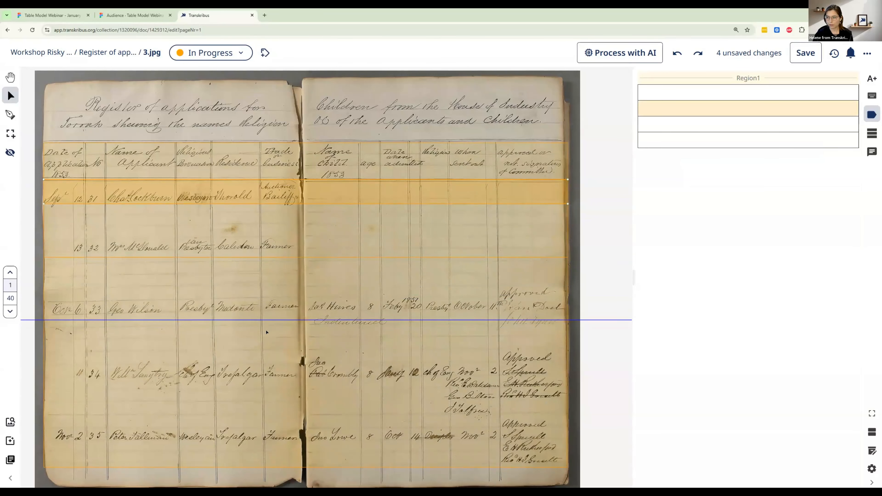
pyautogui.click(267, 333)
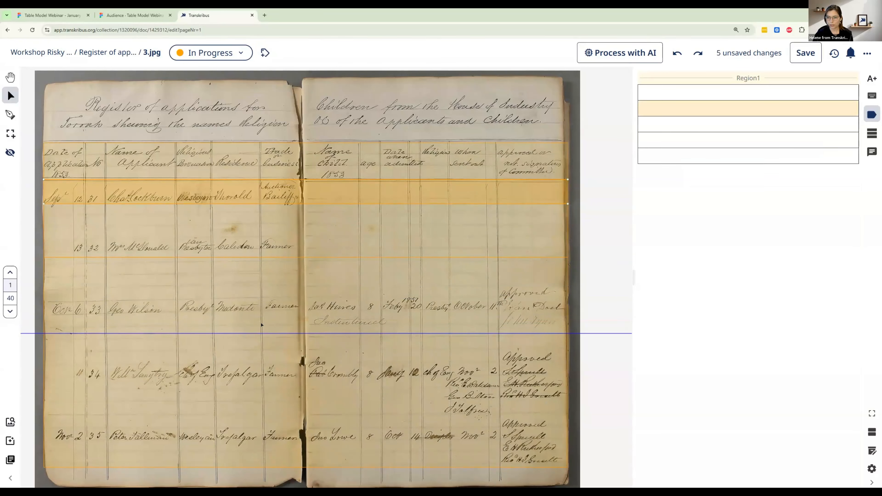
pyautogui.click(258, 416)
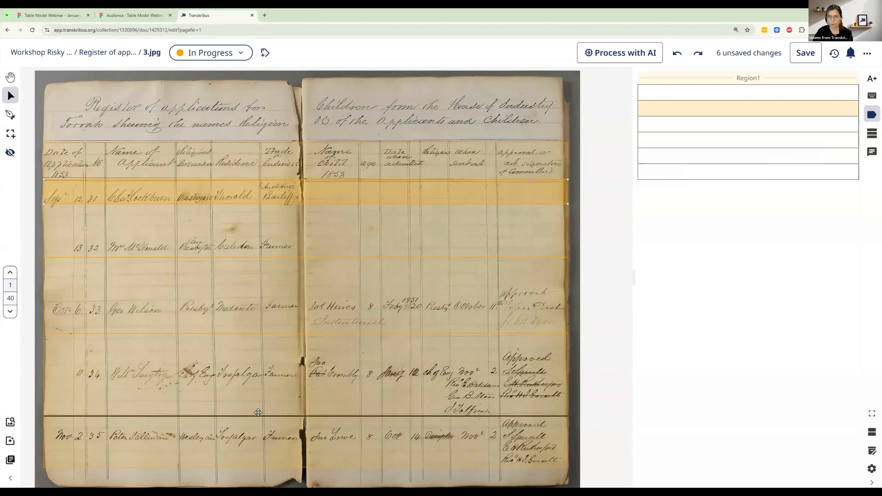
# Step: Split the table into six columns with vertical divisions after No, Name of Applicant, the religion column, Residence and age
pyautogui.click(104, 282)
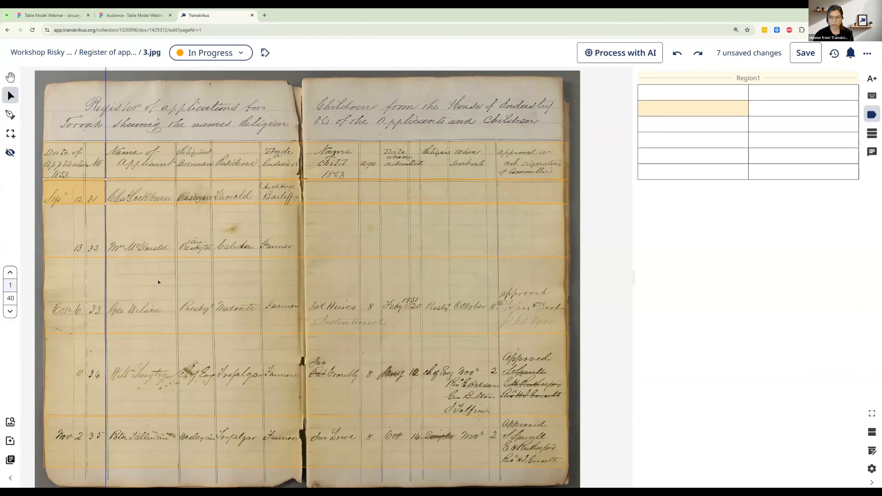
pyautogui.click(177, 283)
pyautogui.click(213, 288)
pyautogui.click(263, 293)
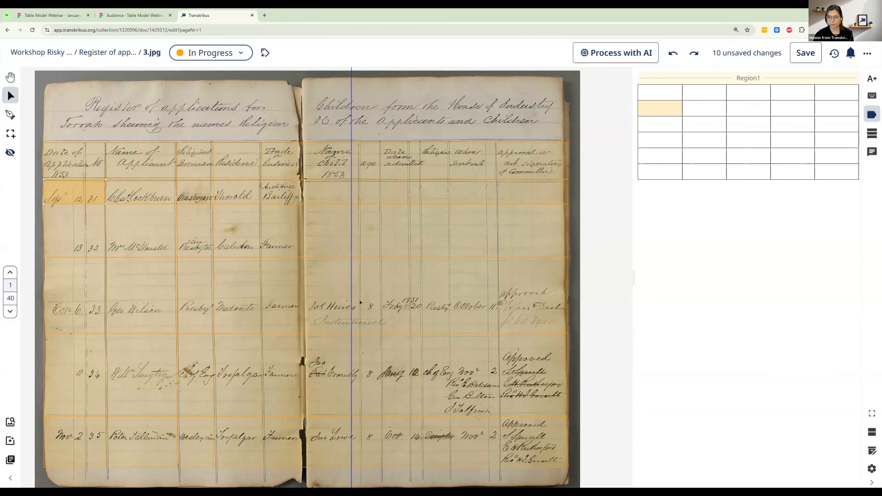
pyautogui.click(378, 303)
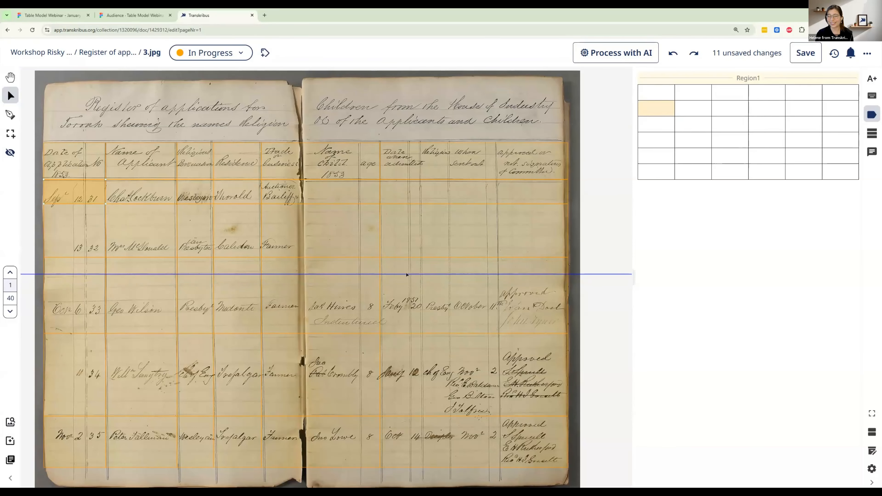
# Step: Add a slightly tilted horizontal split above entry 33 and shift the new division slightly upward
pyautogui.scroll(4, 407, 275)
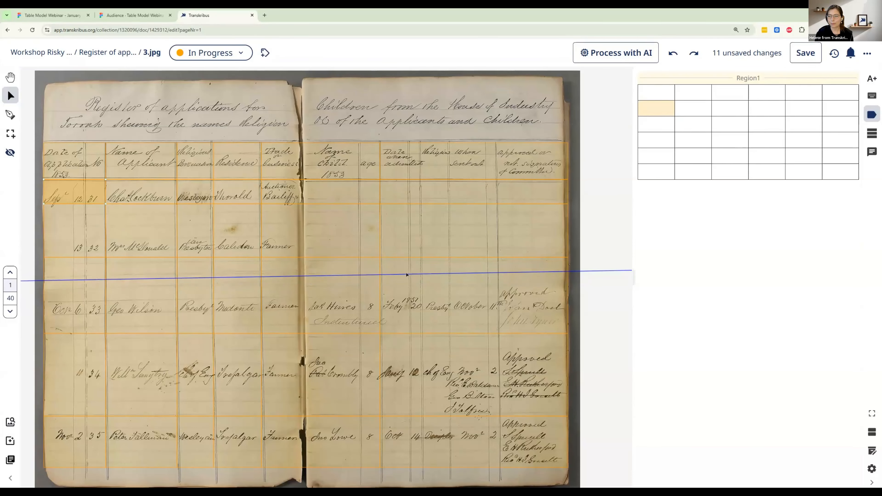
pyautogui.scroll(-6, 407, 275)
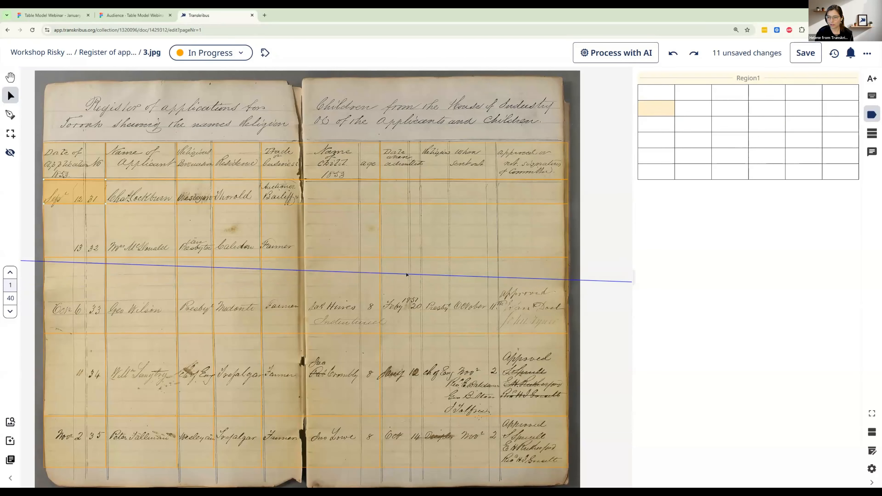
pyautogui.scroll(4, 407, 274)
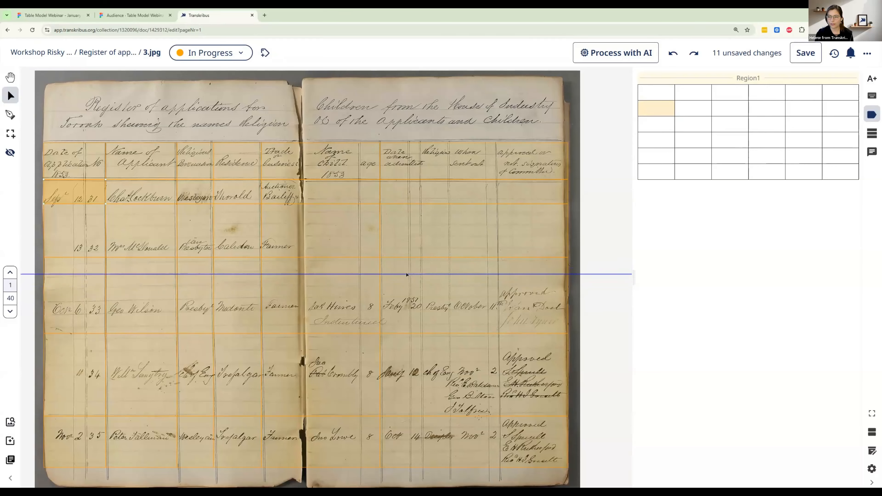
pyautogui.scroll(2, 407, 275)
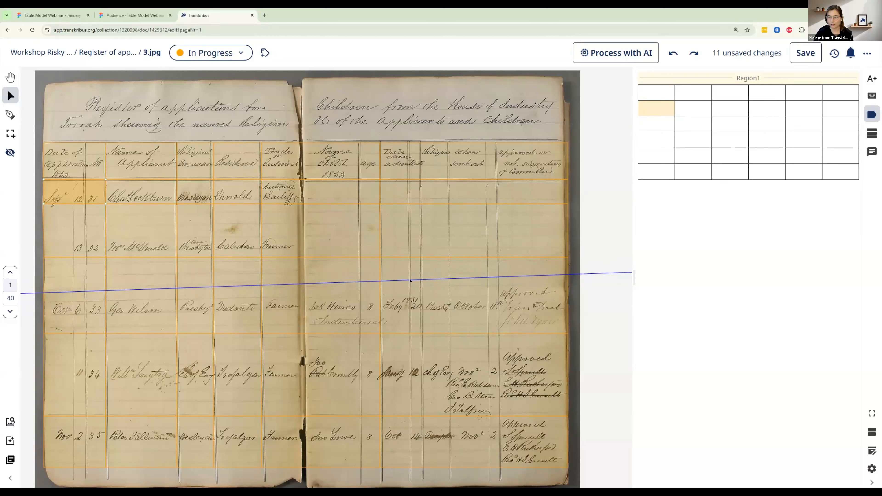
pyautogui.click(410, 281)
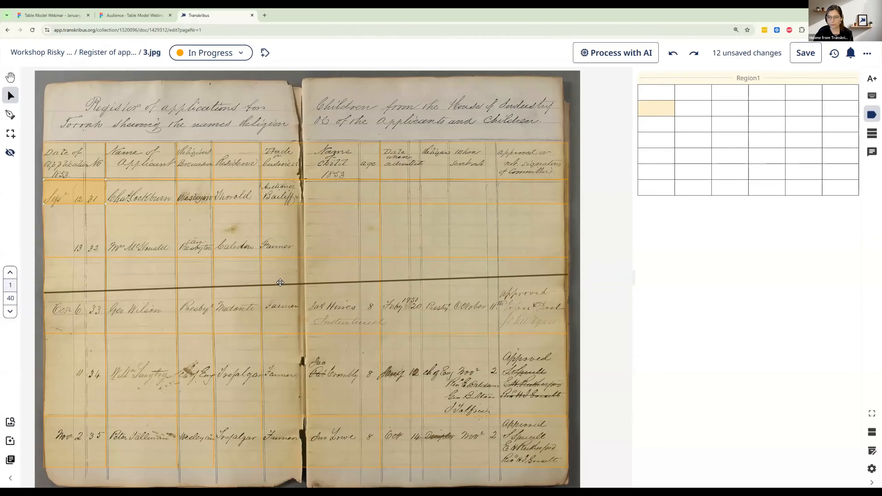
pyautogui.moveTo(281, 282); pyautogui.dragTo(280, 278)
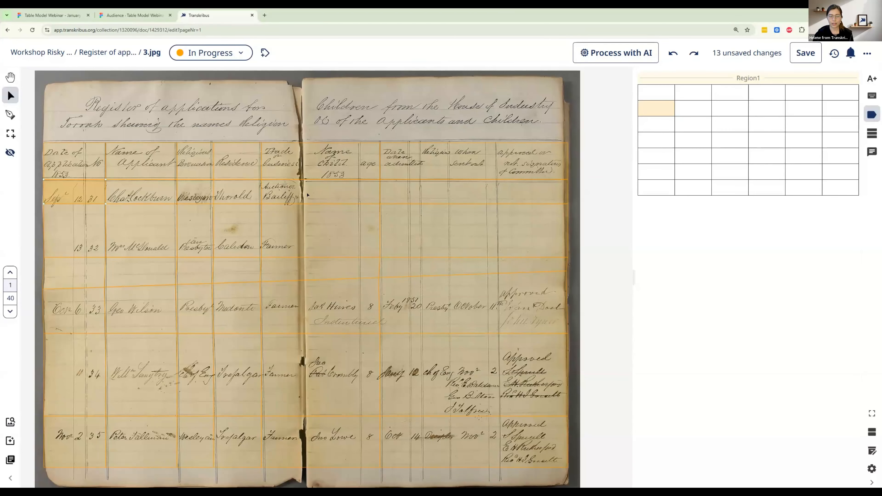
# Step: Try merging the Residence cell of entry 33 with the adjacent cell after it, and undo the merge
pyautogui.click(357, 195)
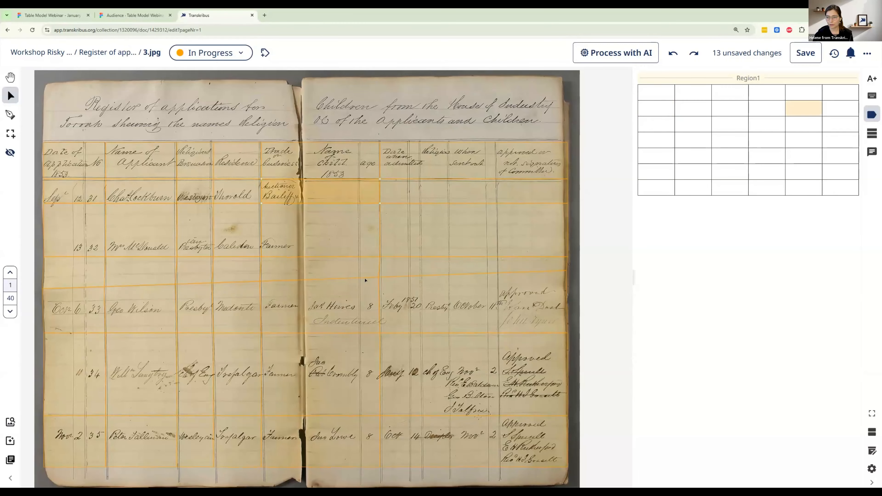
pyautogui.click(236, 297)
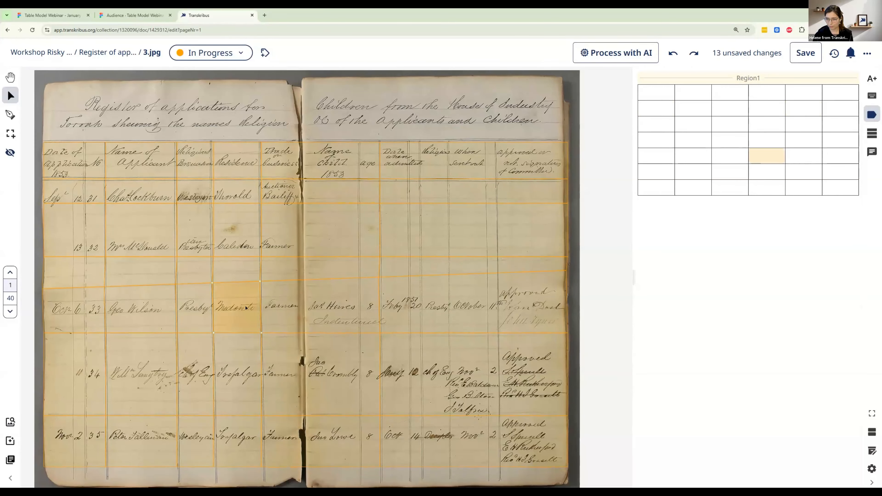
pyautogui.click(281, 304)
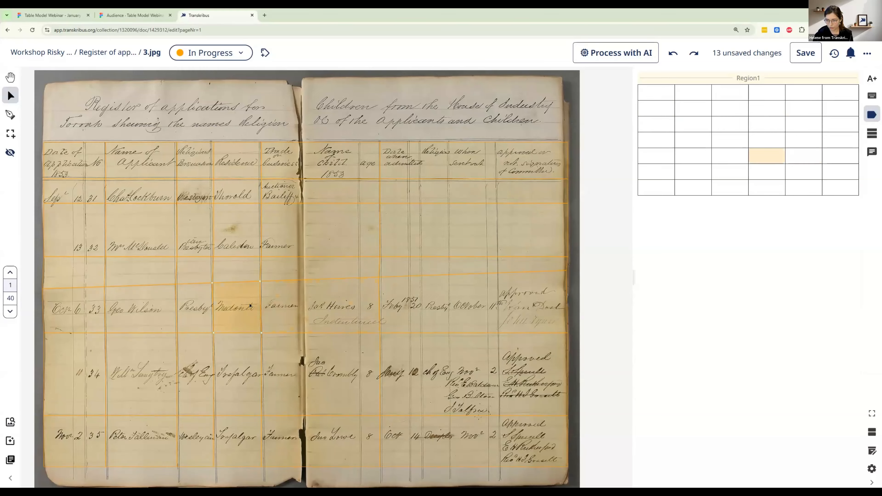
pyautogui.click(291, 307)
pyautogui.click(259, 304)
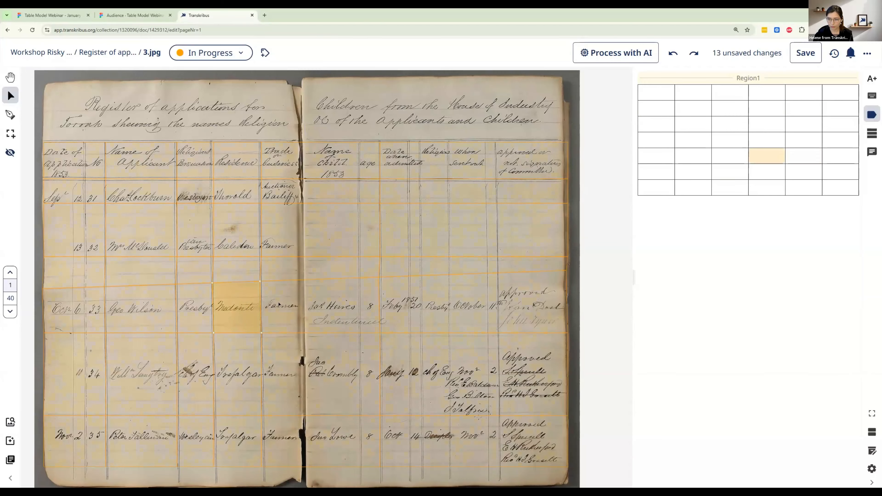
pyautogui.keyDown('ctrl'); pyautogui.click(279, 304); pyautogui.keyUp('ctrl')
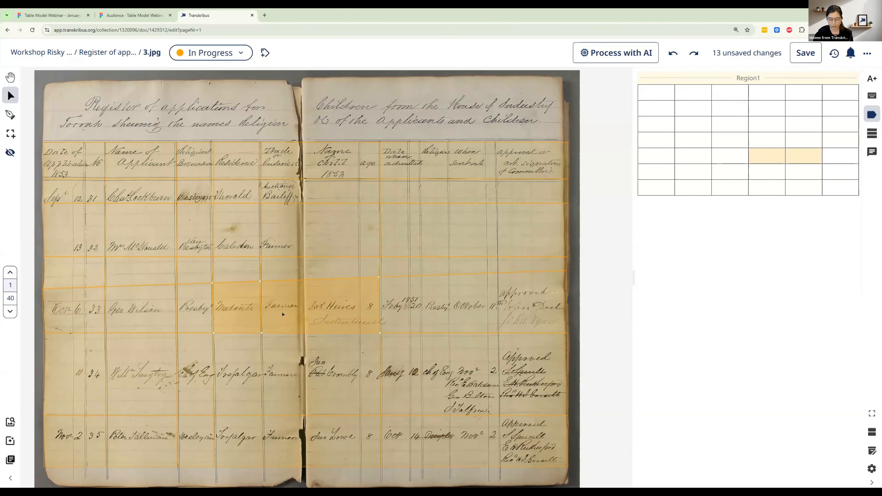
pyautogui.press('m')
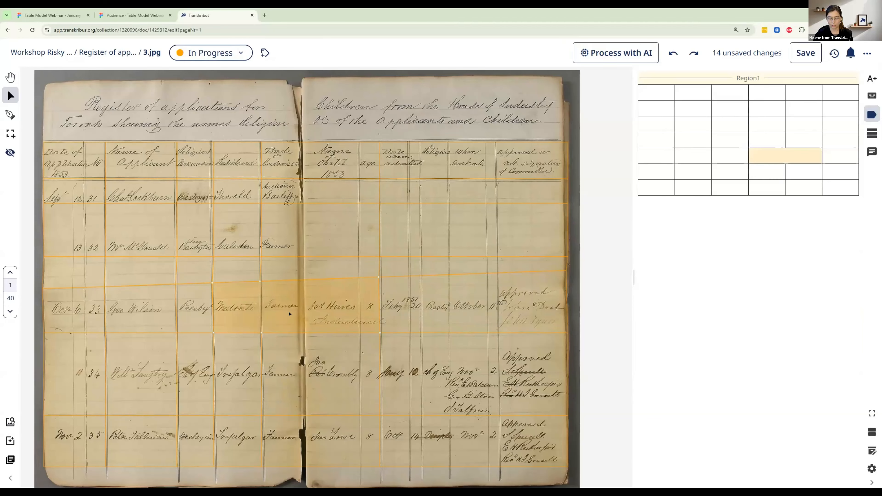
pyautogui.hotkey('ctrl', 'z')
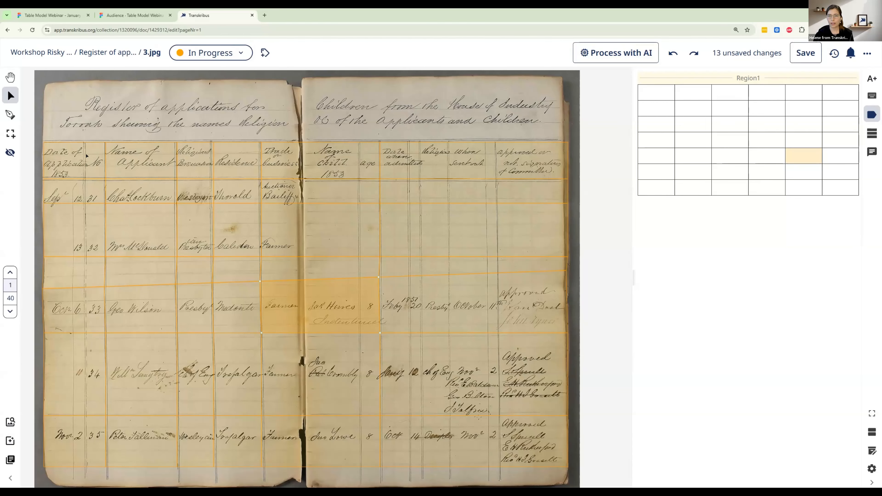
# Step: Assign the structure type Name to the table's first header cell
pyautogui.rightClick(86, 161)
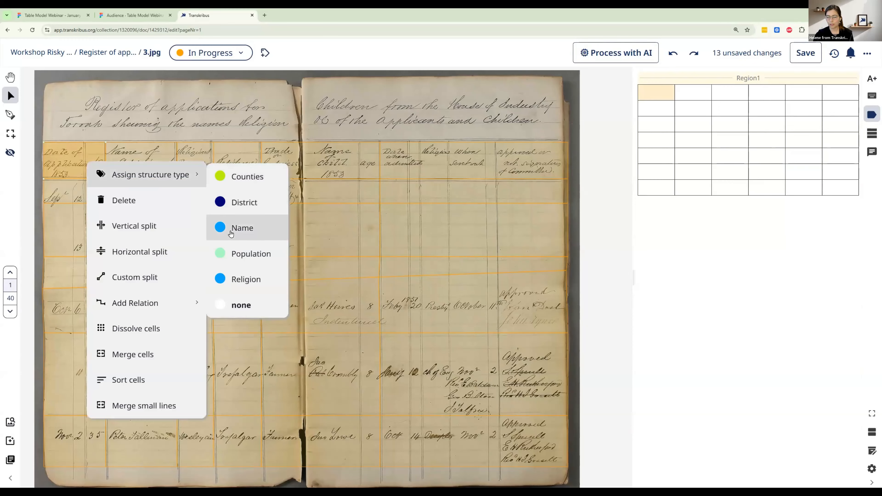
pyautogui.click(257, 236)
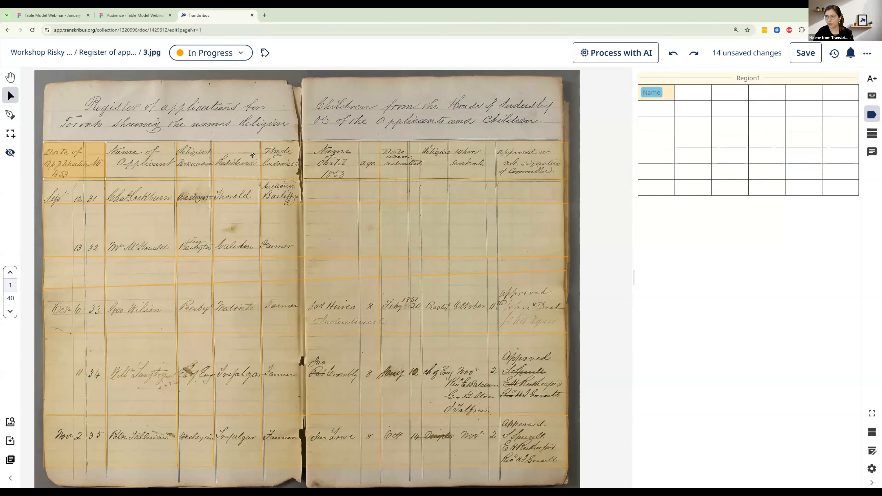
pyautogui.rightClick(87, 168)
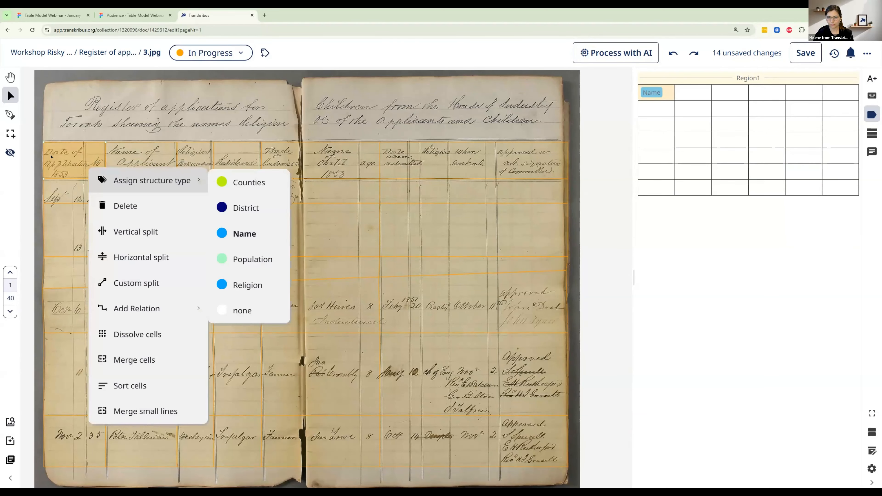
pyautogui.scroll(2, 51, 157)
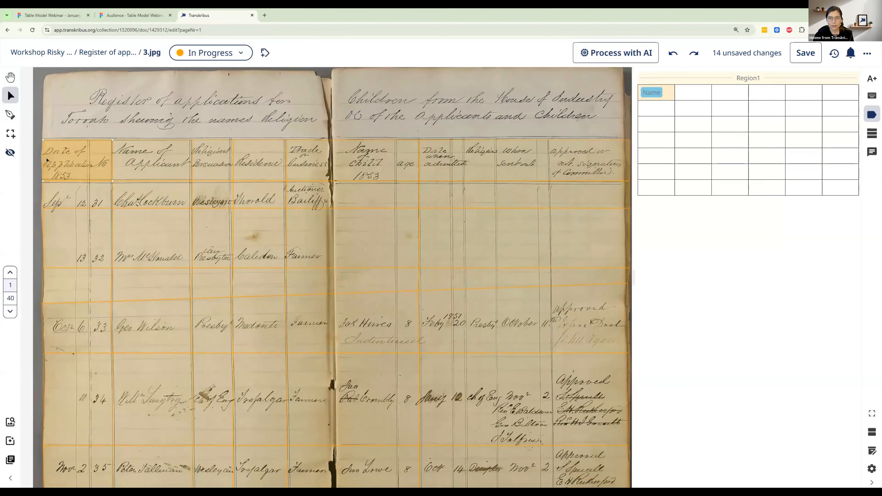
pyautogui.scroll(3, 47, 159)
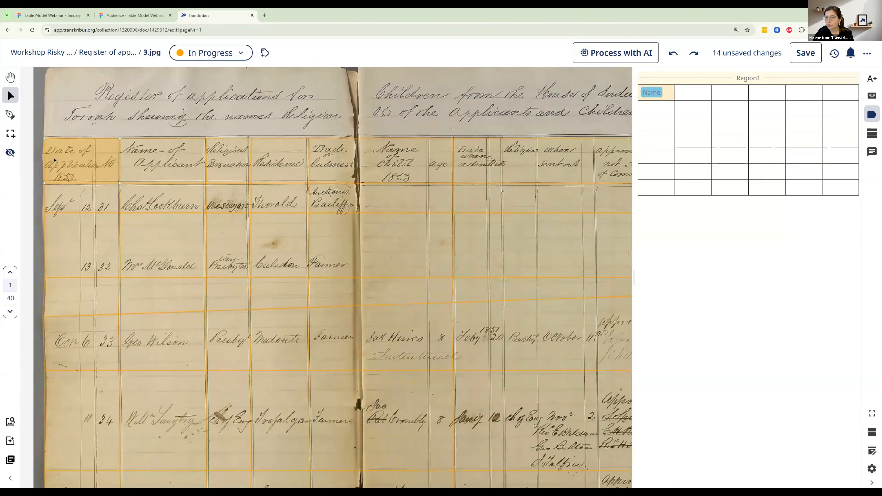
pyautogui.scroll(-2, 54, 160)
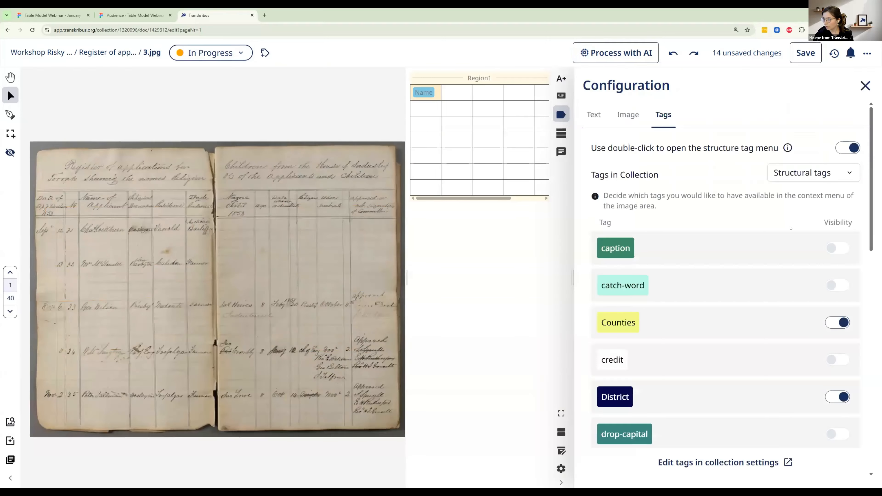
# Step: Set the label size to 4 in the editor's image display configuration
pyautogui.click(871, 469)
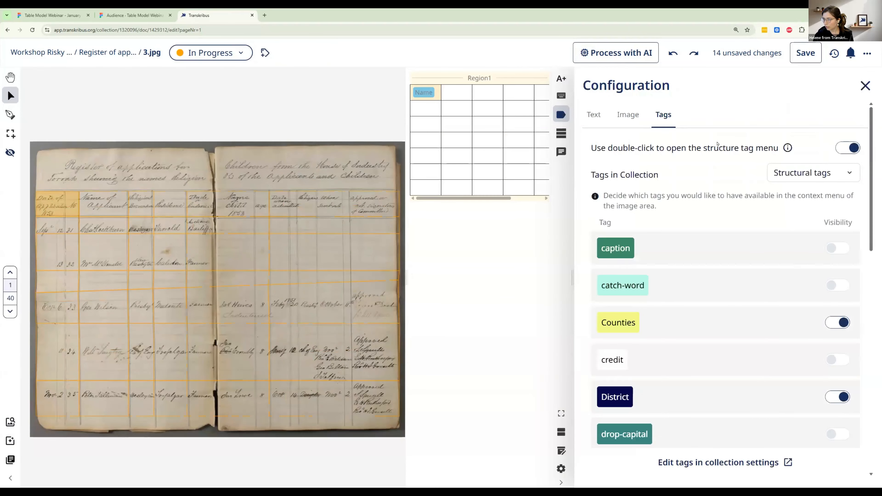
pyautogui.click(636, 115)
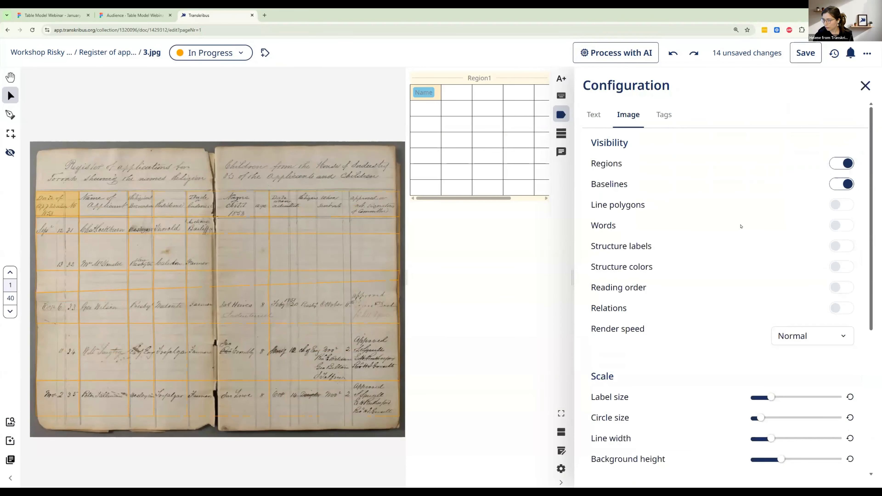
pyautogui.scroll(-2, 730, 305)
pyautogui.moveTo(767, 328)
pyautogui.scroll(-3, 767, 328)
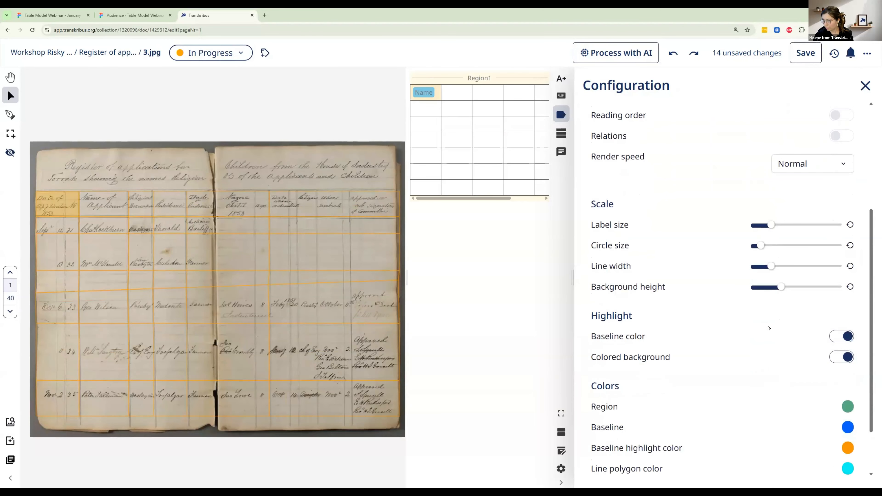
pyautogui.scroll(5, 769, 328)
pyautogui.click(780, 399)
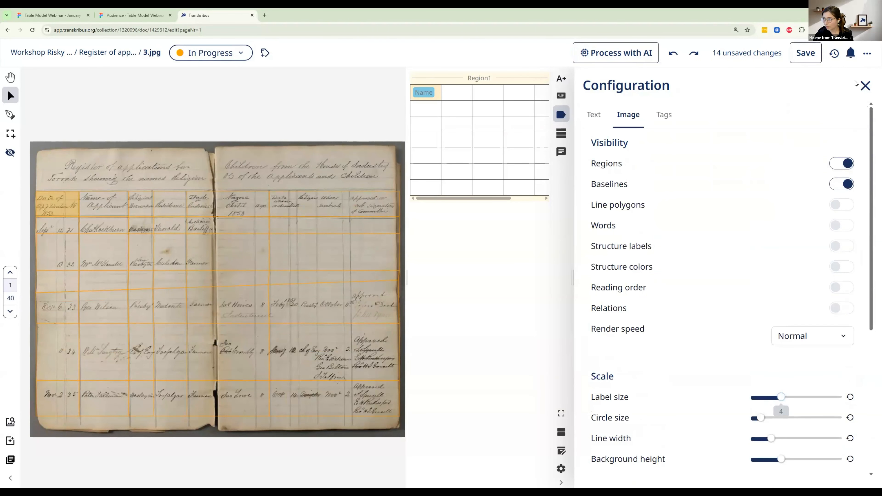
pyautogui.click(864, 86)
# Step: Save the page's table markup and set the page status to Ground Truth
pyautogui.scroll(5, 244, 233)
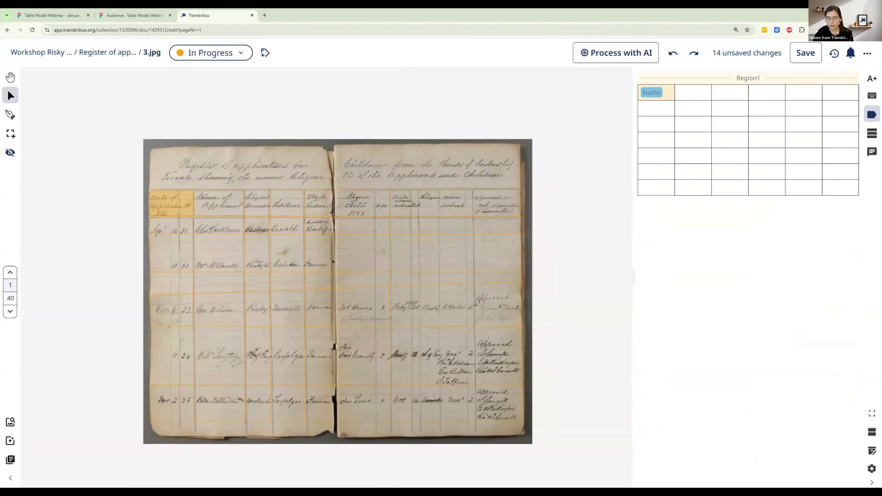
pyautogui.moveTo(244, 233); pyautogui.dragTo(167, 208)
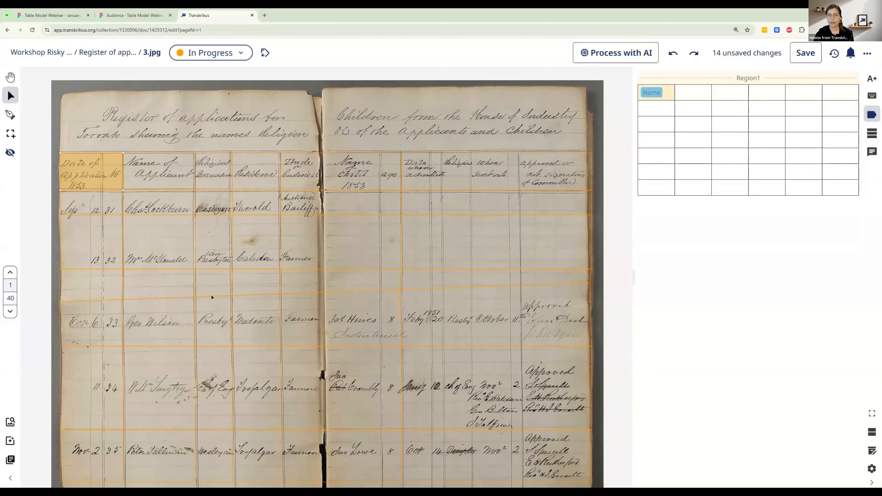
pyautogui.scroll(-2, 212, 297)
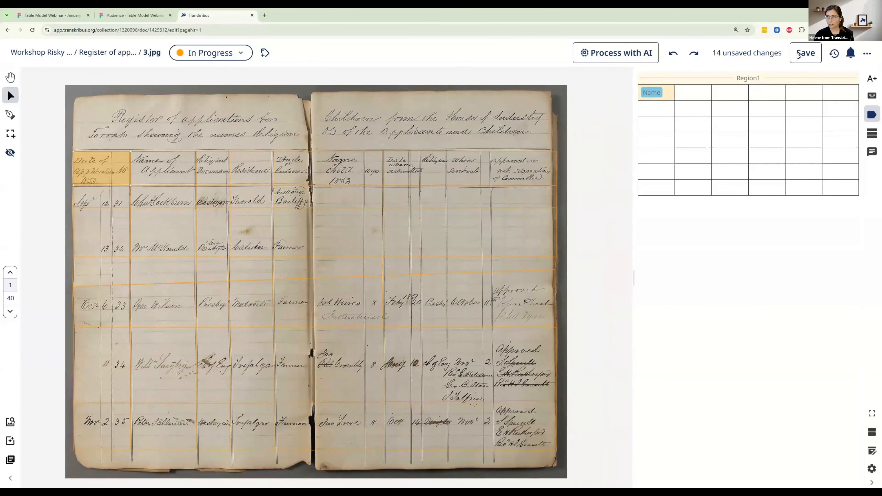
pyautogui.click(804, 56)
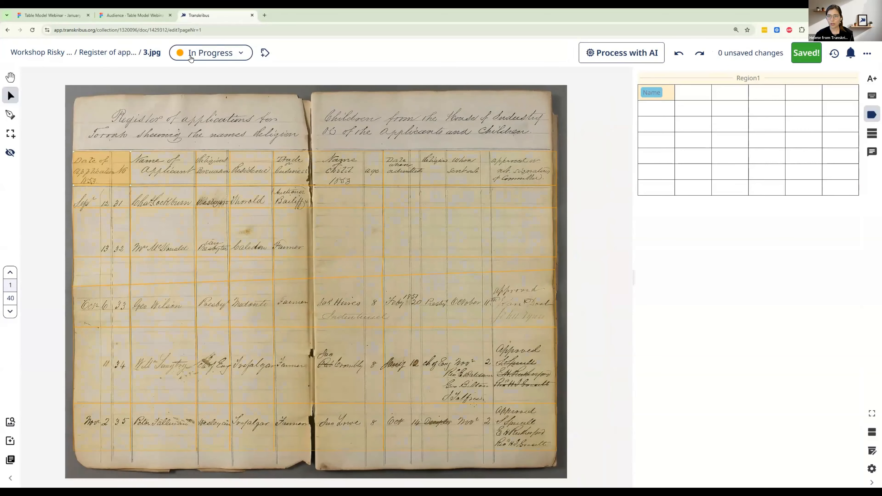
pyautogui.click(180, 57)
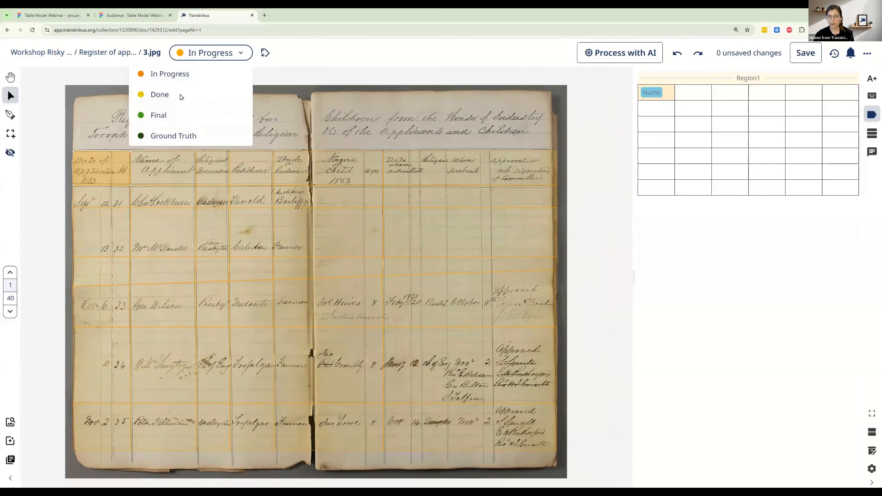
pyautogui.click(174, 135)
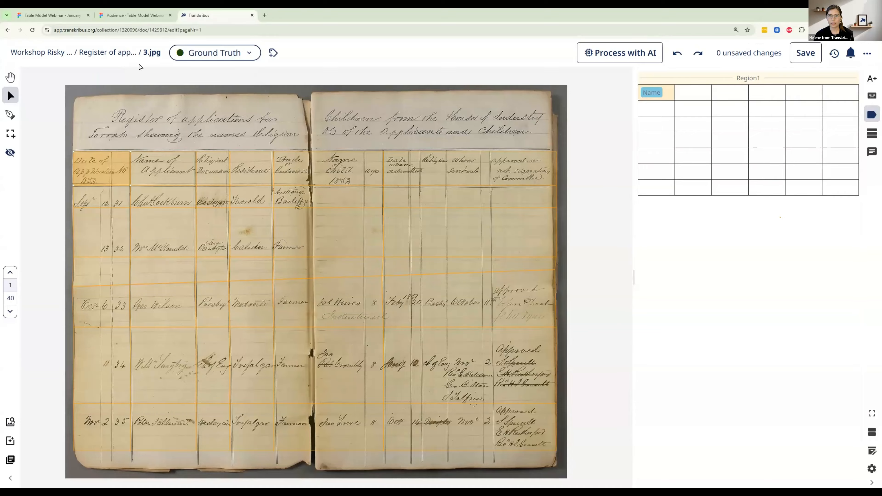
# Step: Go back to the Table Models webinar collection and open the first page of the Special-cases document
pyautogui.click(121, 54)
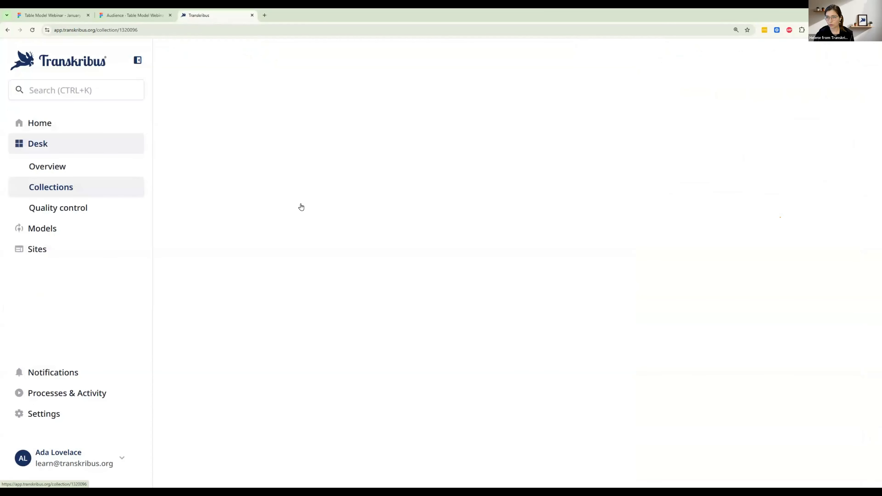
pyautogui.scroll(-2, 301, 207)
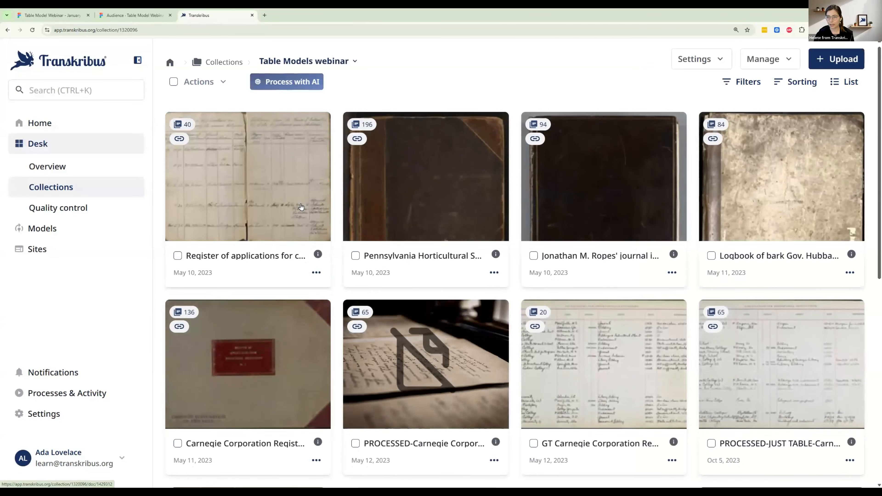
pyautogui.scroll(-5, 300, 207)
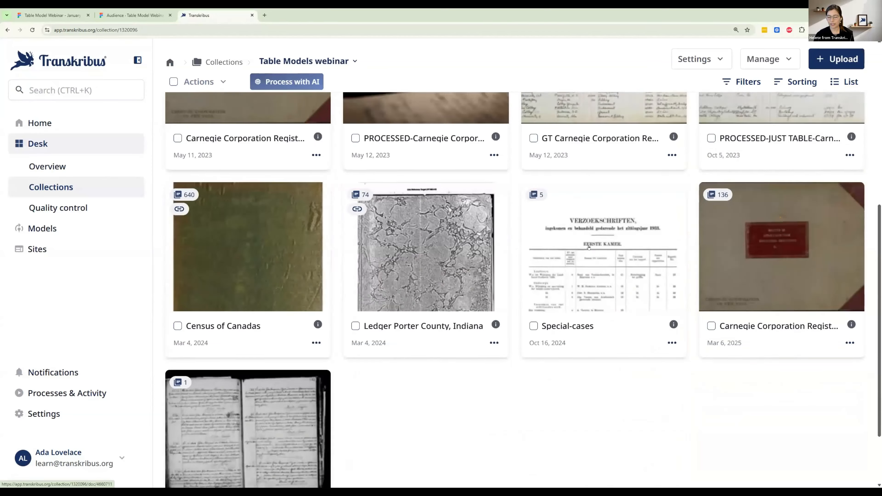
pyautogui.click(587, 247)
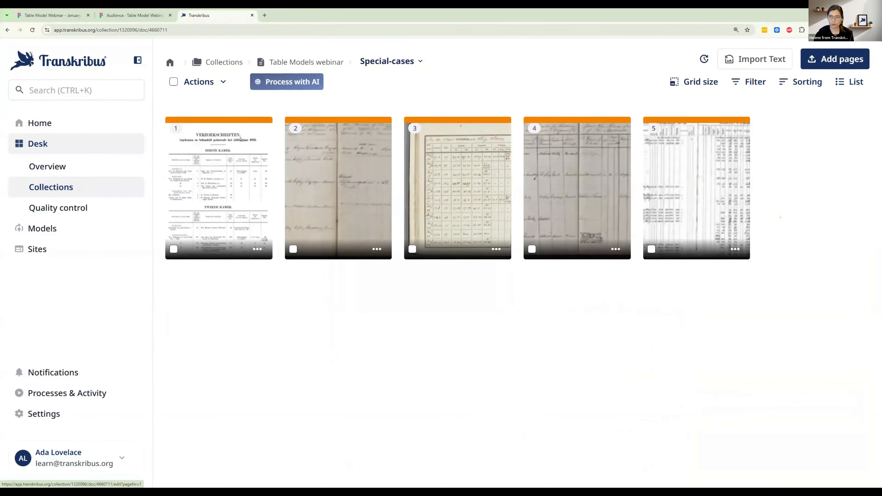
pyautogui.click(232, 177)
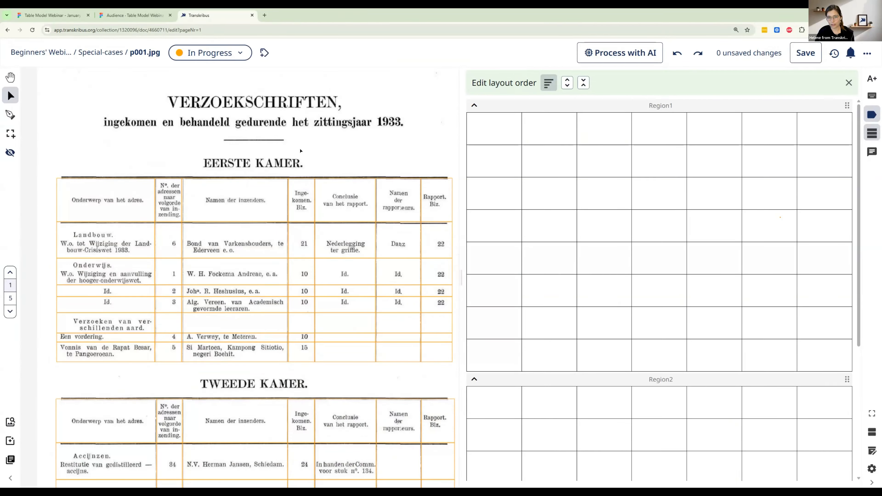
# Step: Show the page thumbnails and examine the example table layouts on pages 2 to 5 of Special-cases
pyautogui.click(10, 460)
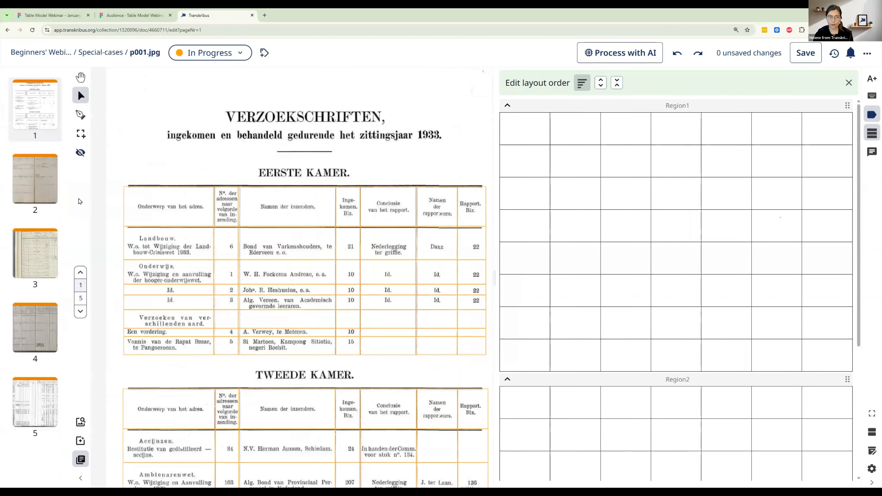
pyautogui.click(27, 173)
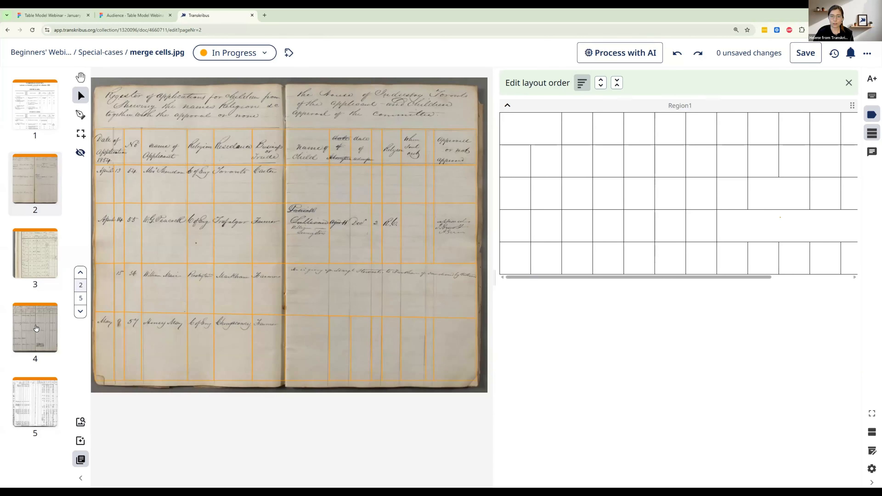
pyautogui.click(31, 261)
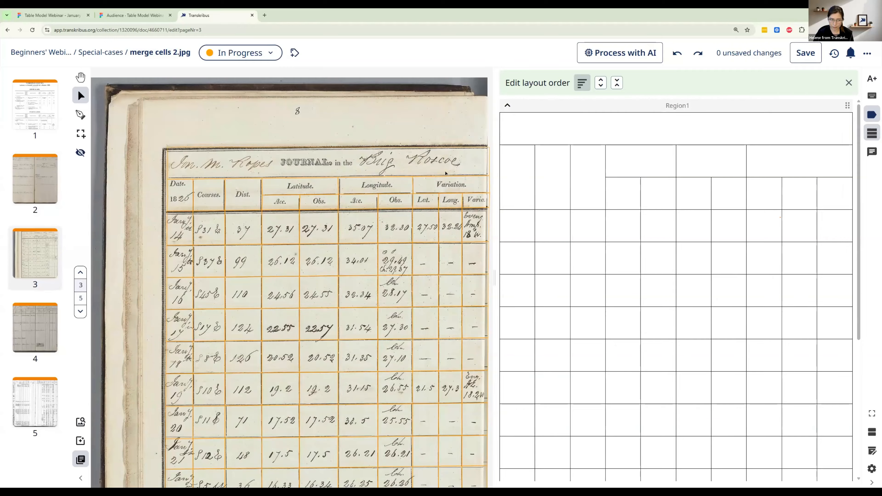
pyautogui.click(48, 328)
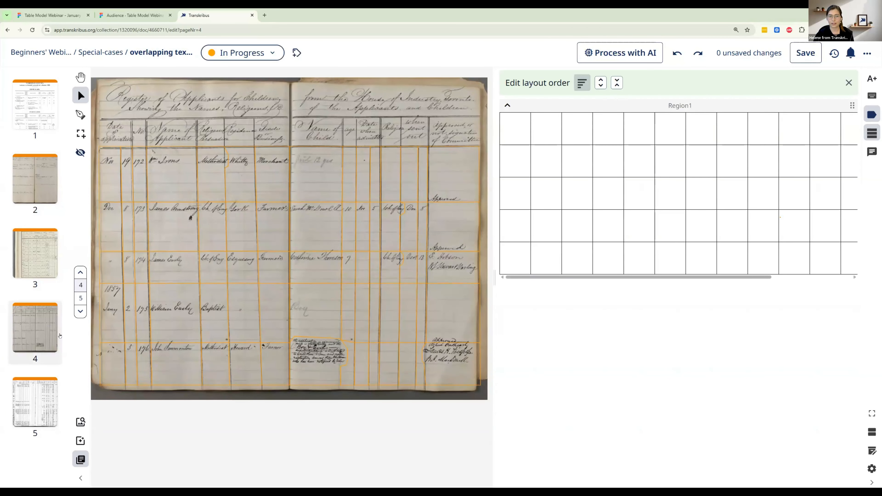
pyautogui.scroll(5, 338, 363)
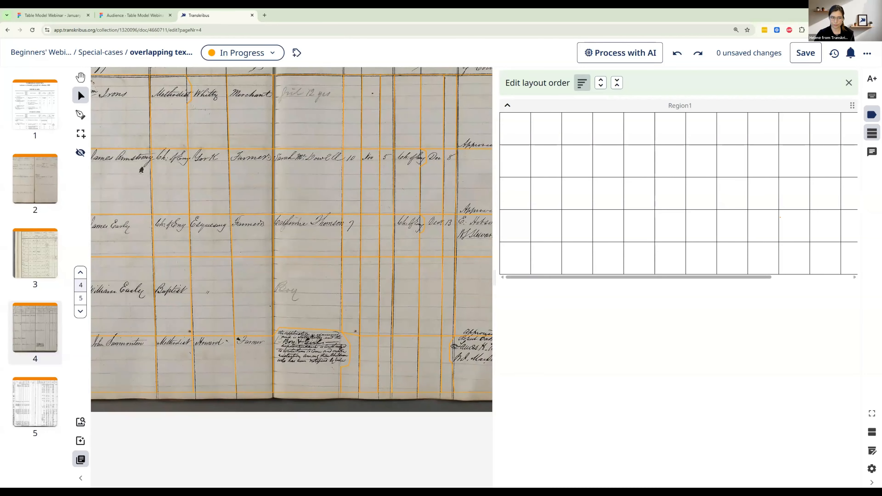
pyautogui.click(37, 400)
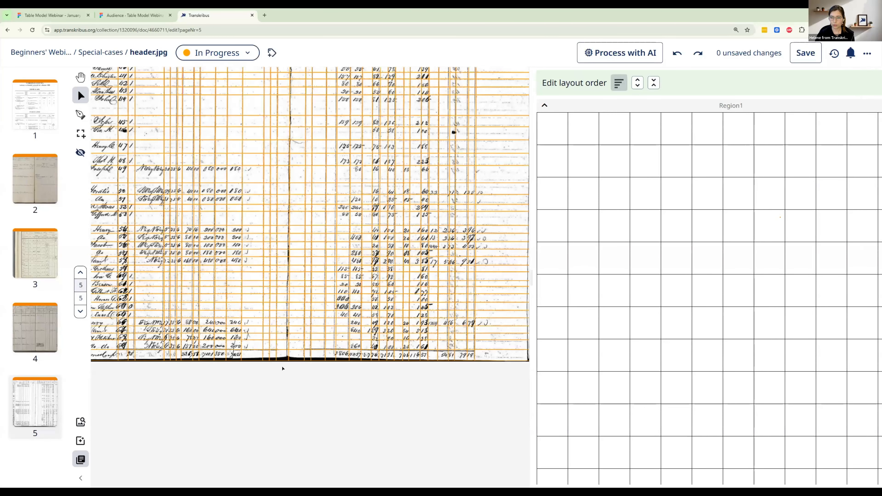
pyautogui.scroll(3, 271, 285)
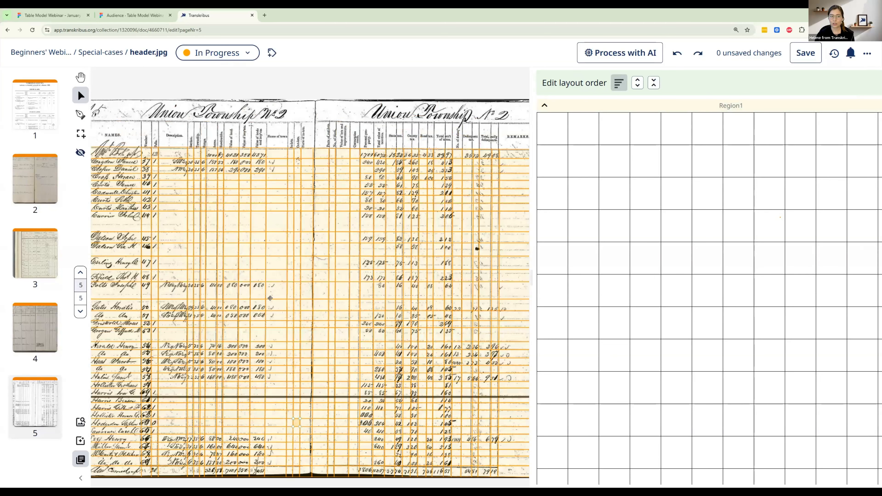
pyautogui.scroll(-1, 270, 298)
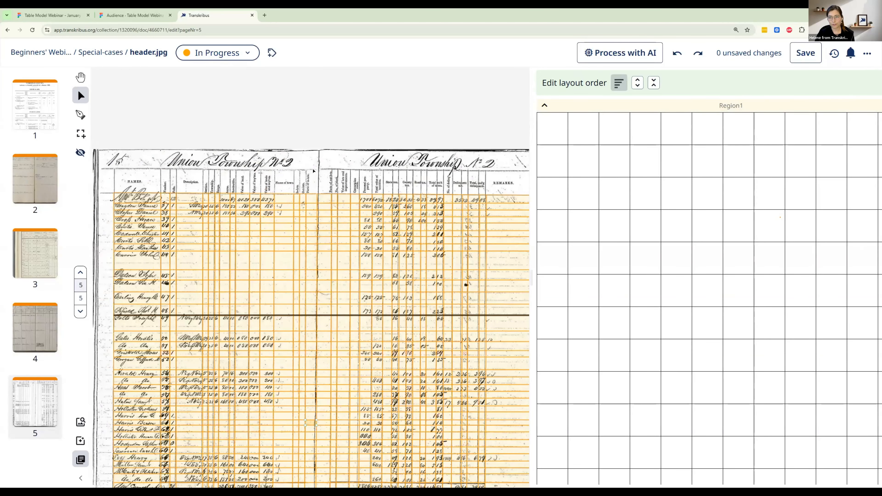
# Step: Shift a column division on header.jpg, then discard the change and return to the Table Models webinar collection
pyautogui.moveTo(260, 222); pyautogui.dragTo(270, 238)
pyautogui.scroll(-1, 295, 206)
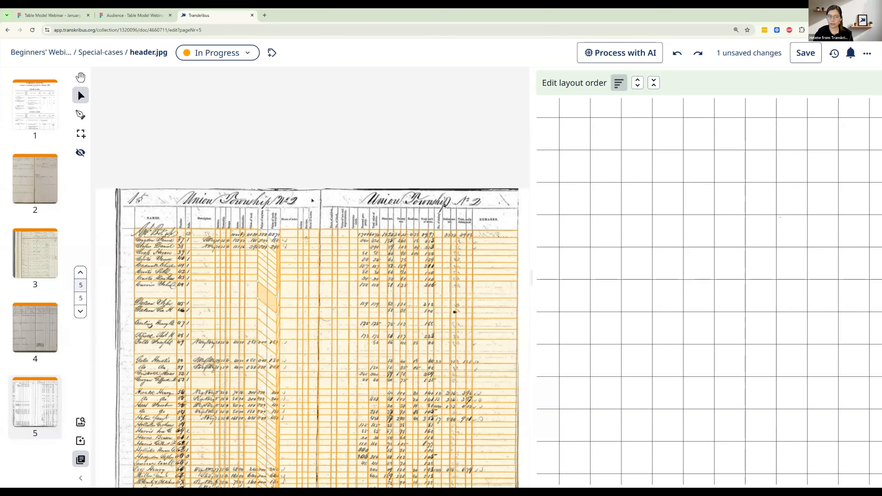
pyautogui.moveTo(300, 173); pyautogui.dragTo(282, 123)
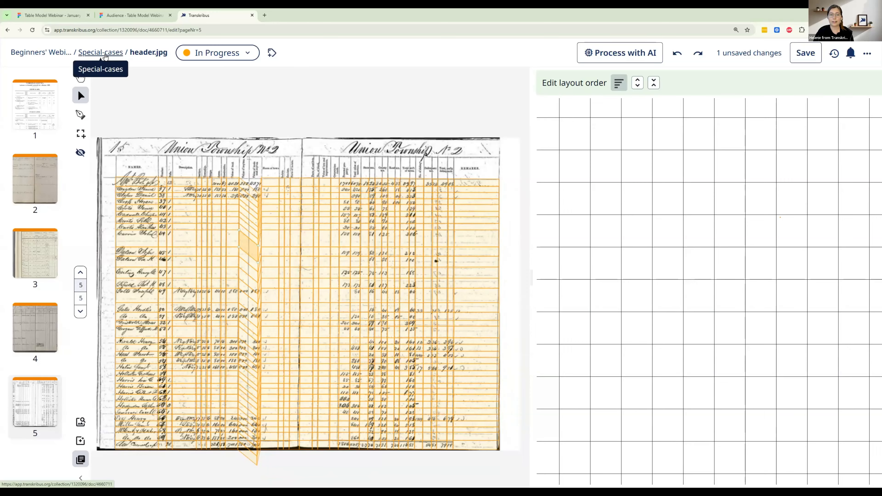
pyautogui.click(41, 52)
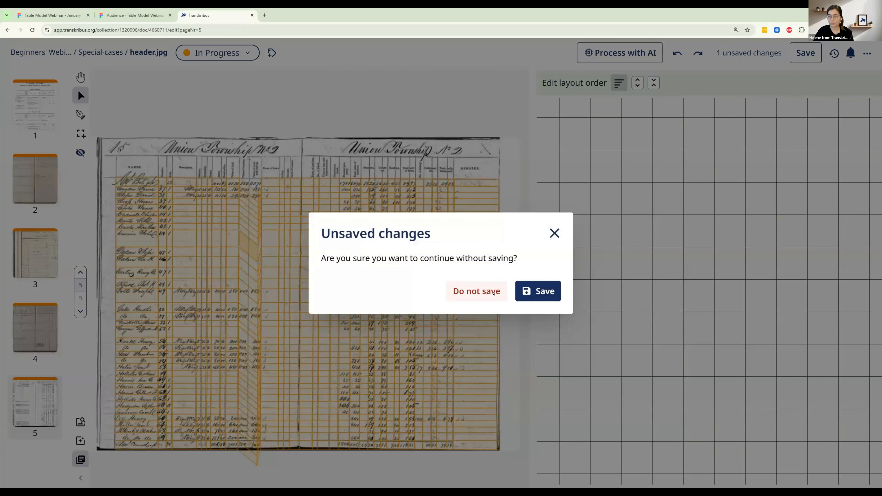
pyautogui.click(493, 292)
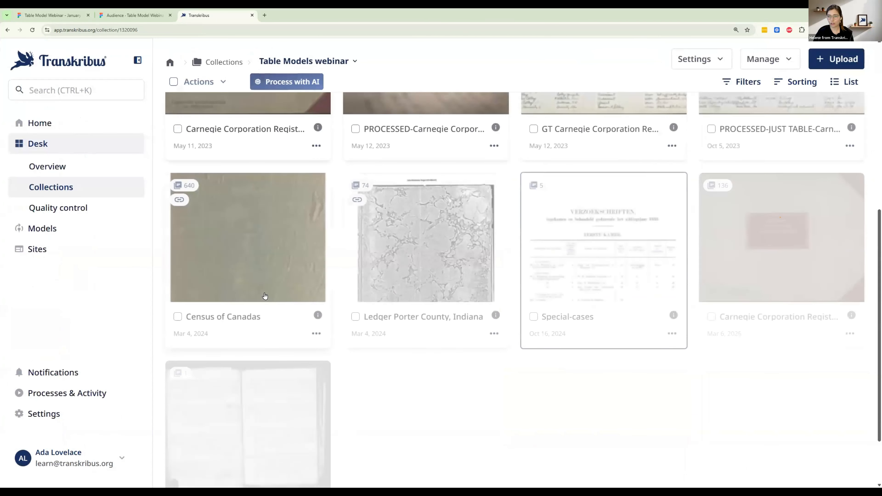
# Step: Start a sample from the Pennsylvania Horticultural Society membership register and title the new document Sample Table Model Webinar
pyautogui.scroll(9, 390, 332)
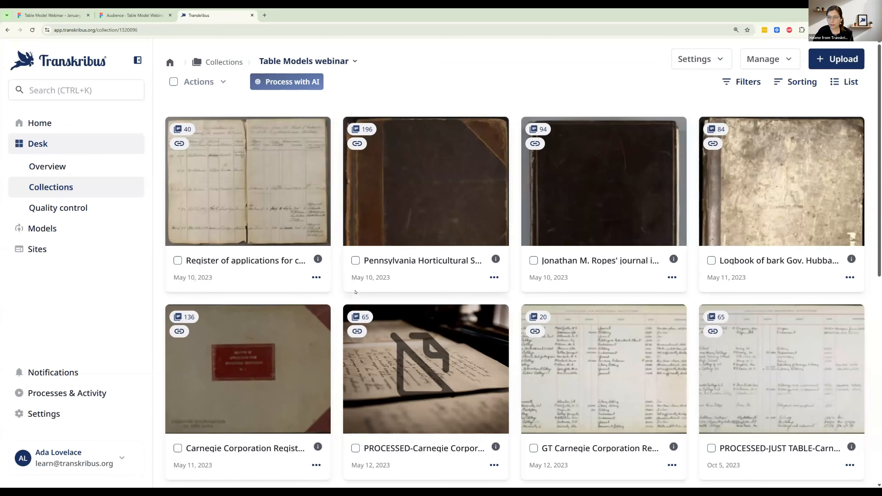
pyautogui.click(355, 261)
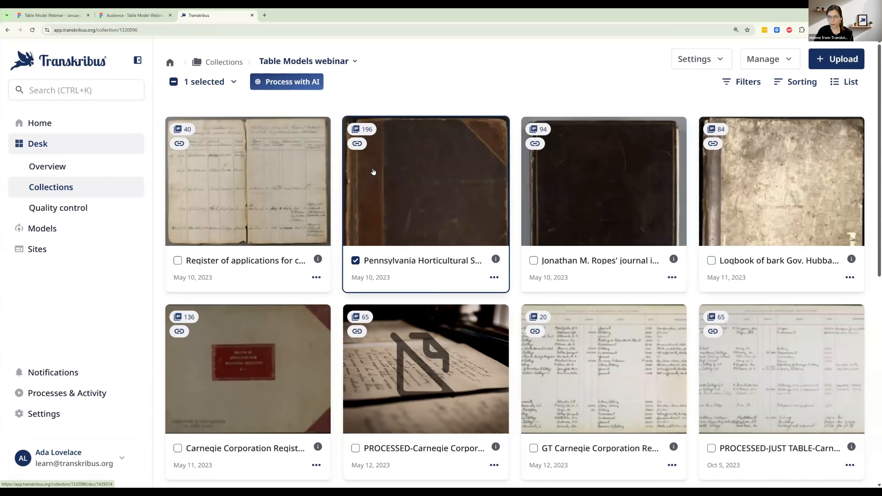
pyautogui.click(207, 84)
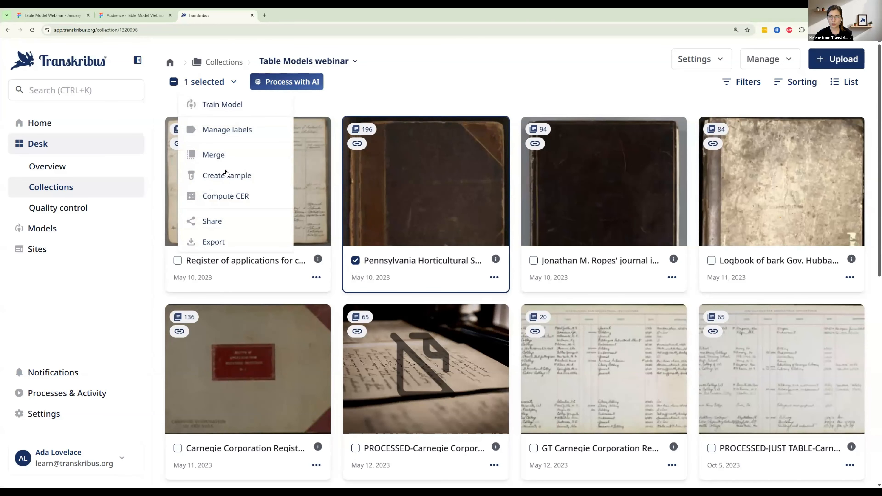
pyautogui.click(229, 182)
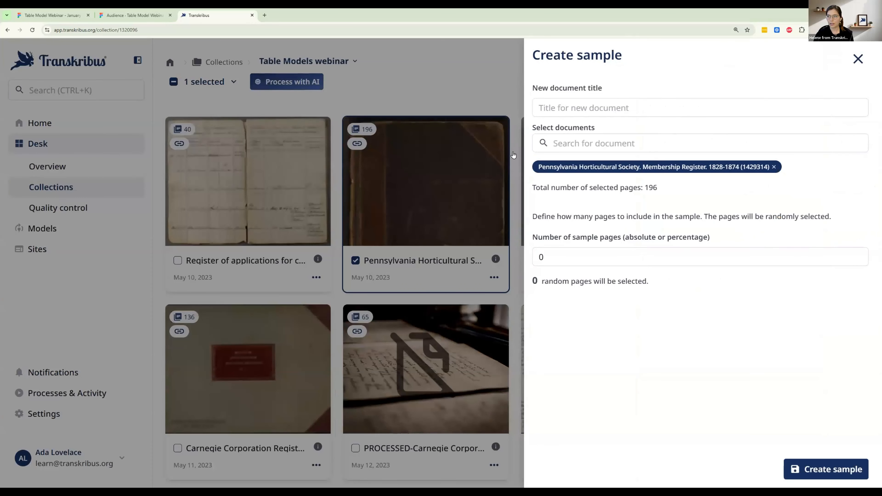
pyautogui.click(585, 108)
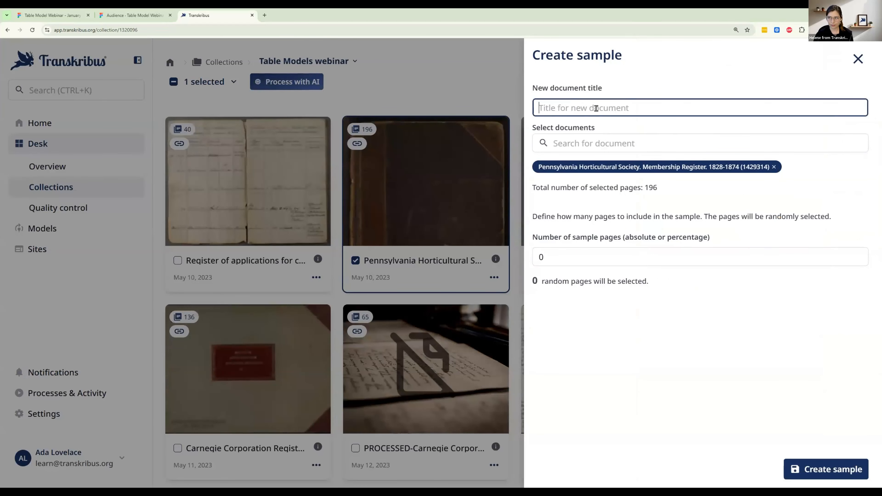
pyautogui.write('Sample Table Model Webinar')
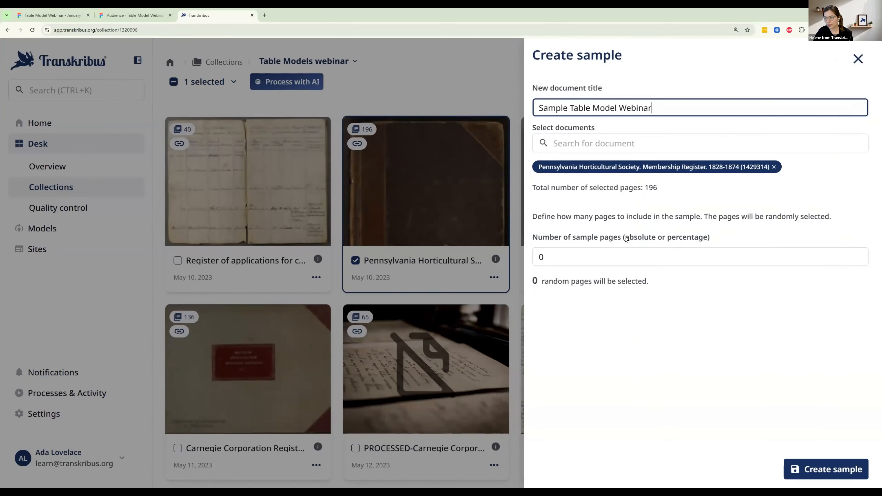
# Step: Set the number of random sample pages to 50
pyautogui.click(619, 251)
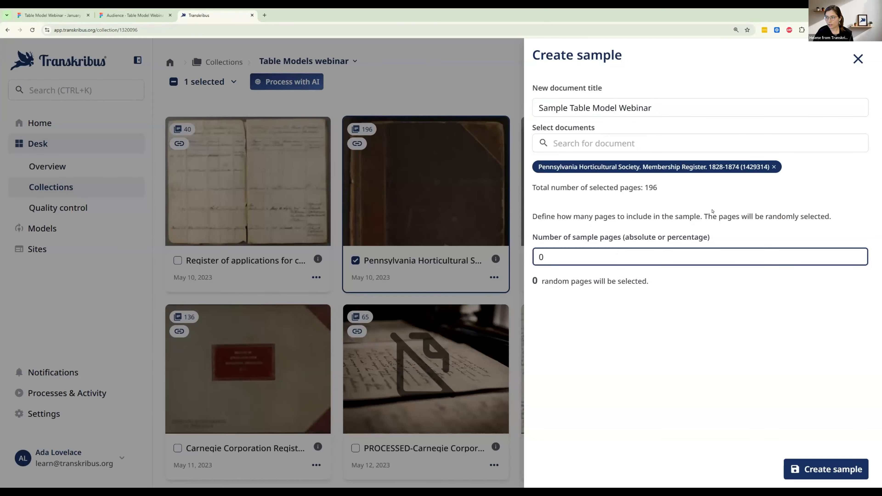
pyautogui.moveTo(703, 216); pyautogui.dragTo(834, 218)
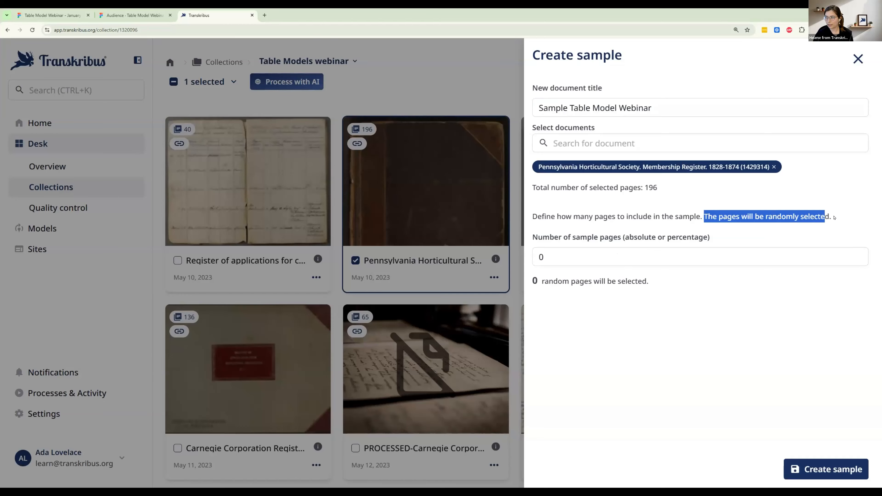
pyautogui.click(765, 260)
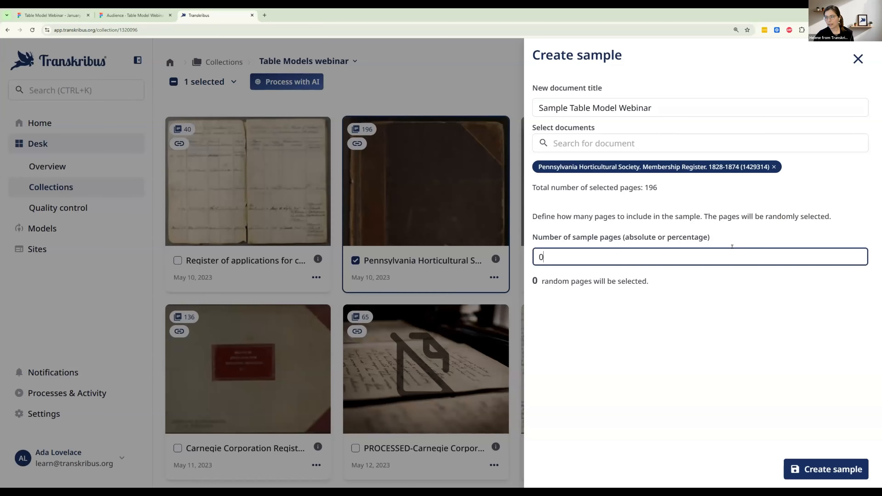
pyautogui.press('BackSpace')
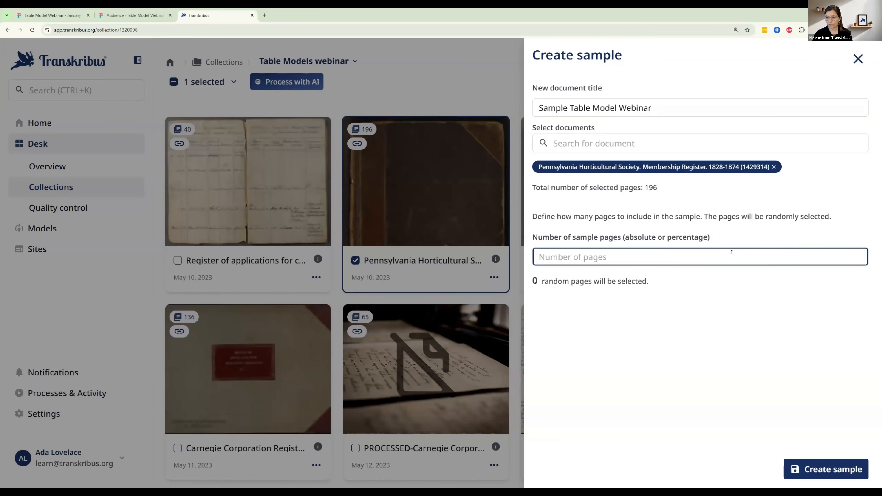
pyautogui.write('50')
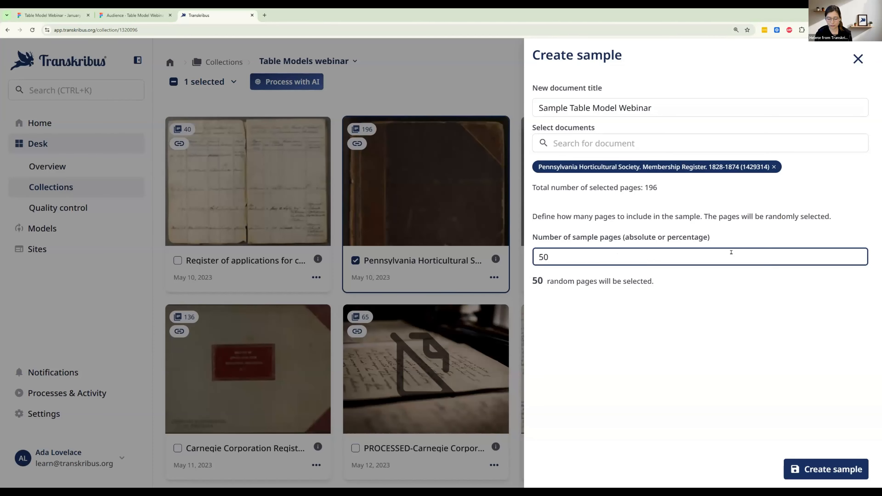
# Step: Set the sample size to 25%, create the sample and locate the new document in the collection
pyautogui.press('BackSpace')
pyautogui.press('BackSpace')
pyautogui.write('25%')
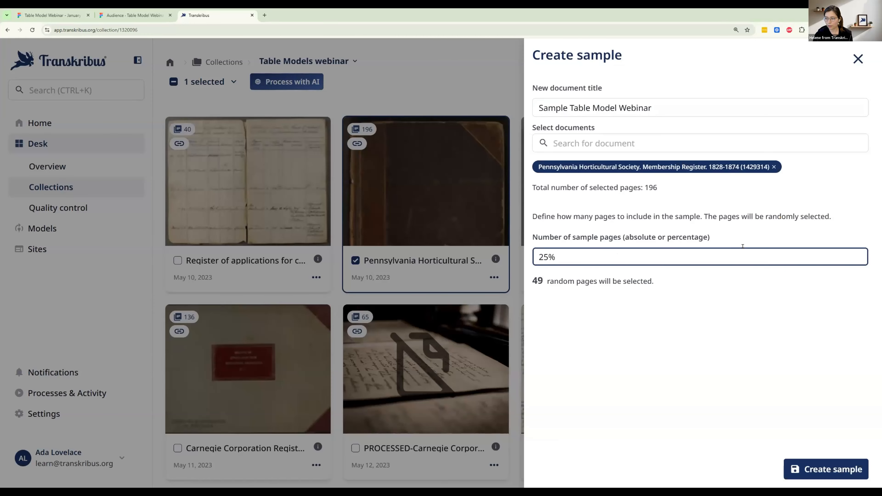
pyautogui.click(805, 469)
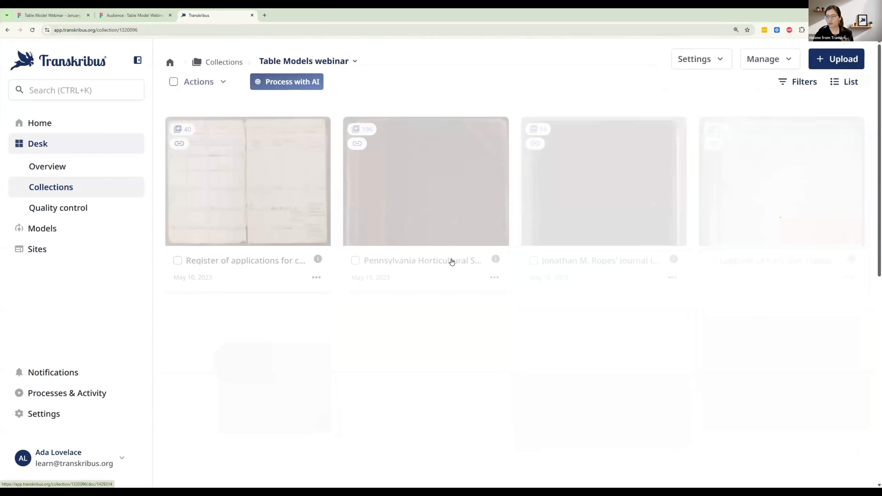
pyautogui.scroll(-8, 452, 262)
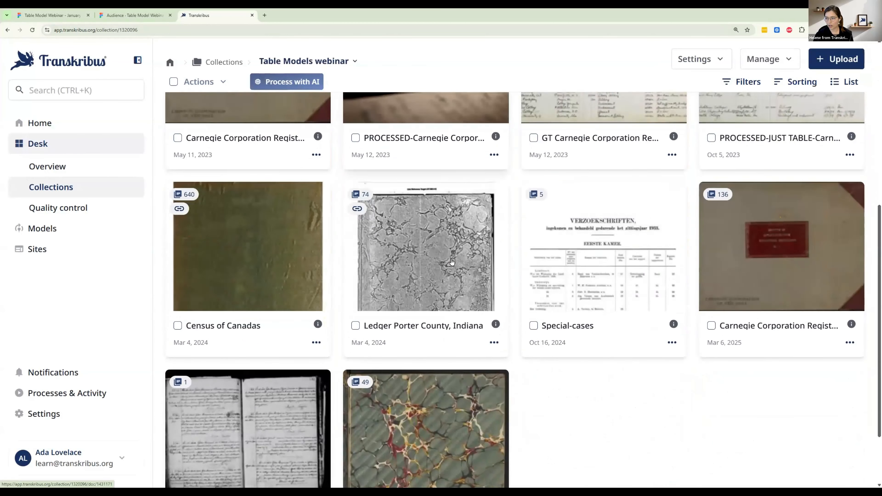
pyautogui.scroll(-2, 451, 262)
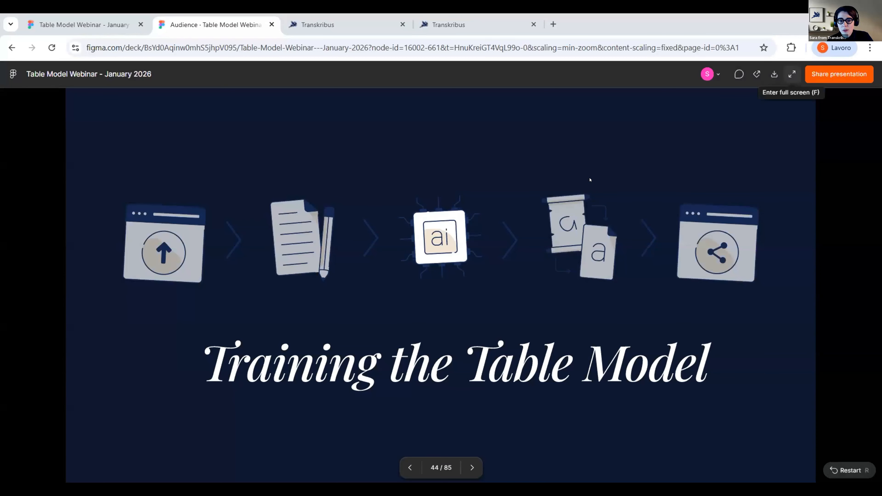
pyautogui.press('f')
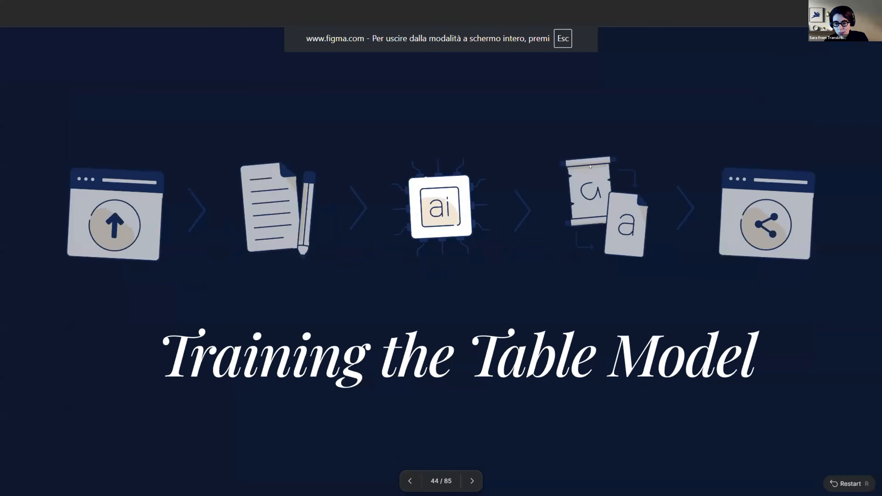
pyautogui.press('Right')
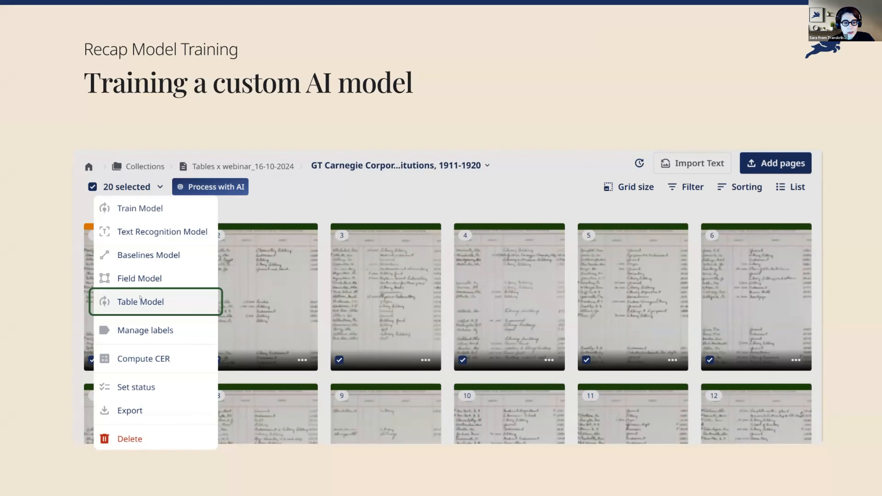
pyautogui.click(304, 313)
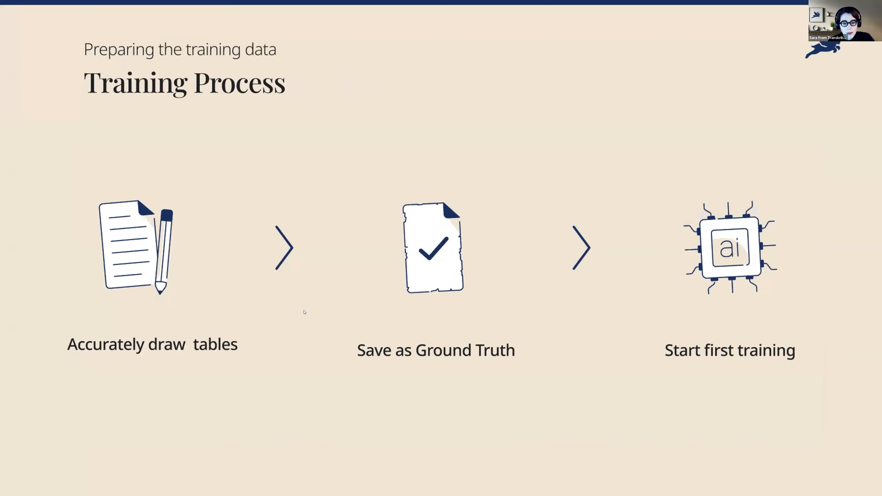
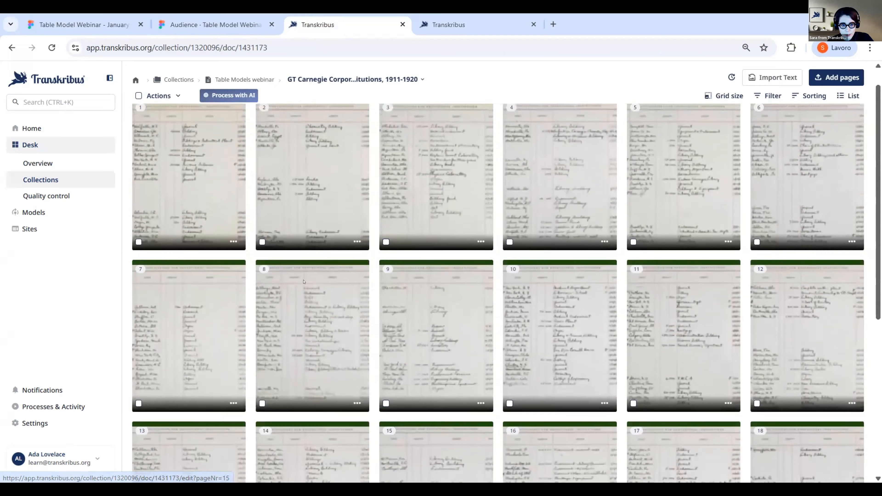
# Step: Select all pages of the GT Carnegie Corporation document and start training a Table Model with them
pyautogui.scroll(1, 430, 376)
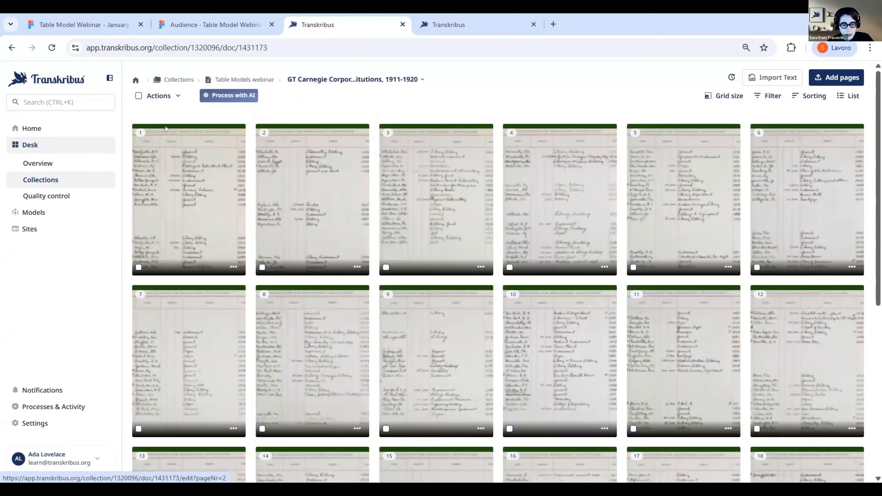
pyautogui.click(138, 95)
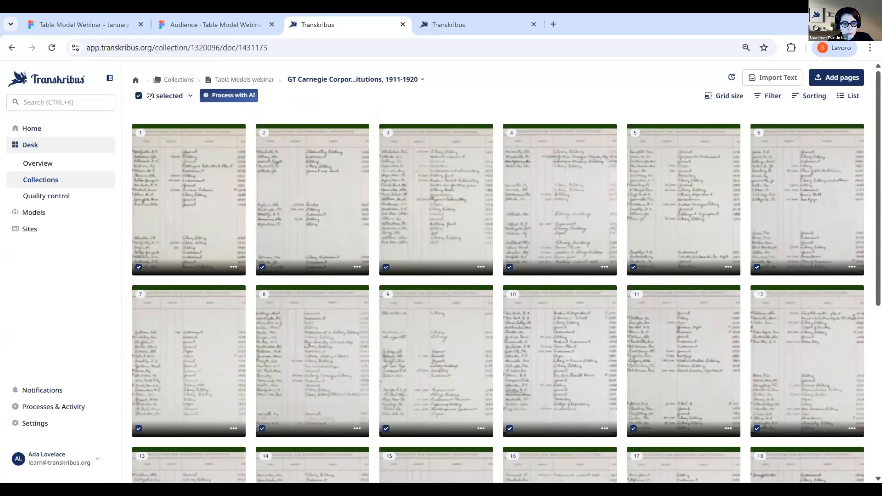
pyautogui.click(166, 98)
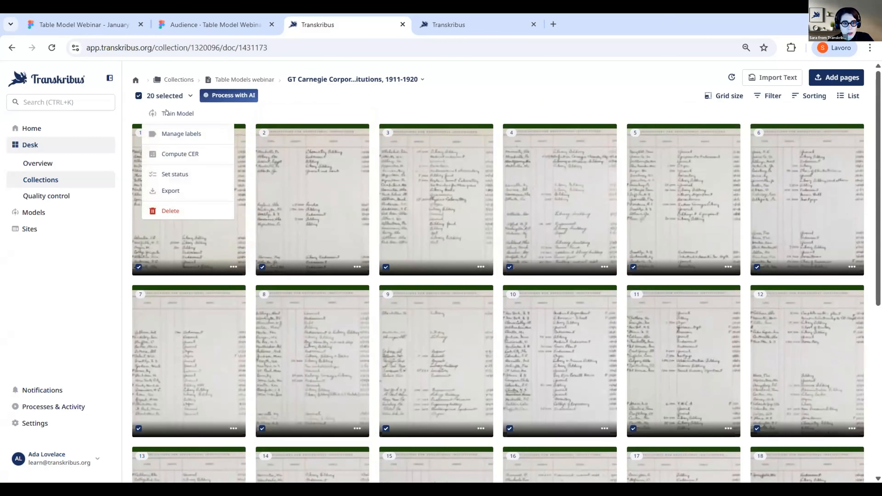
pyautogui.click(180, 114)
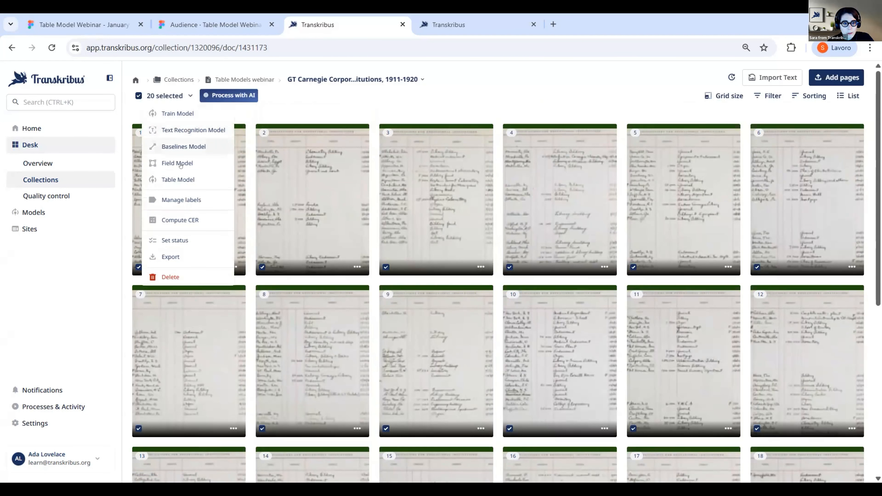
pyautogui.click(178, 179)
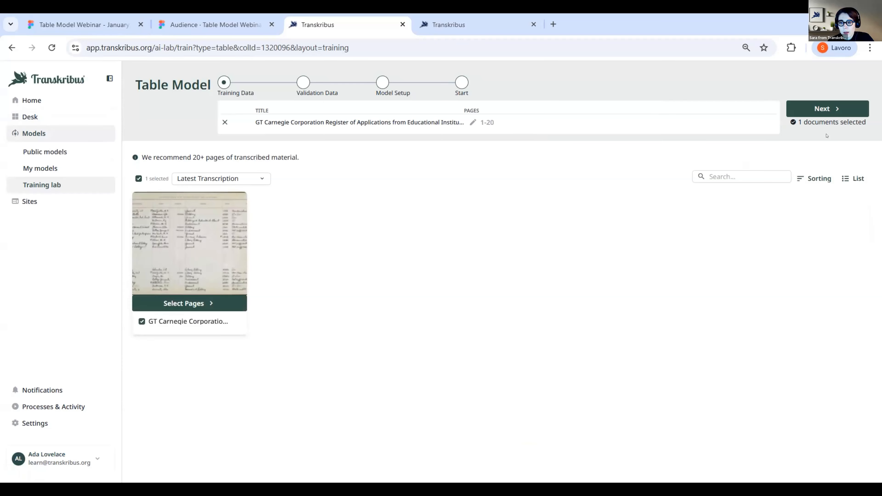
# Step: Accept pages 1-20 as training data, use 10% of them as the validation set and continue to the model setup
pyautogui.click(835, 110)
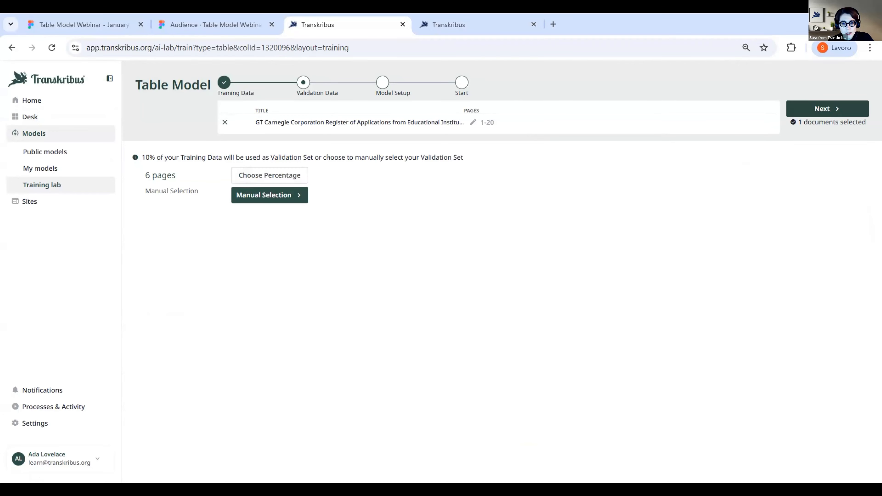
pyautogui.click(274, 177)
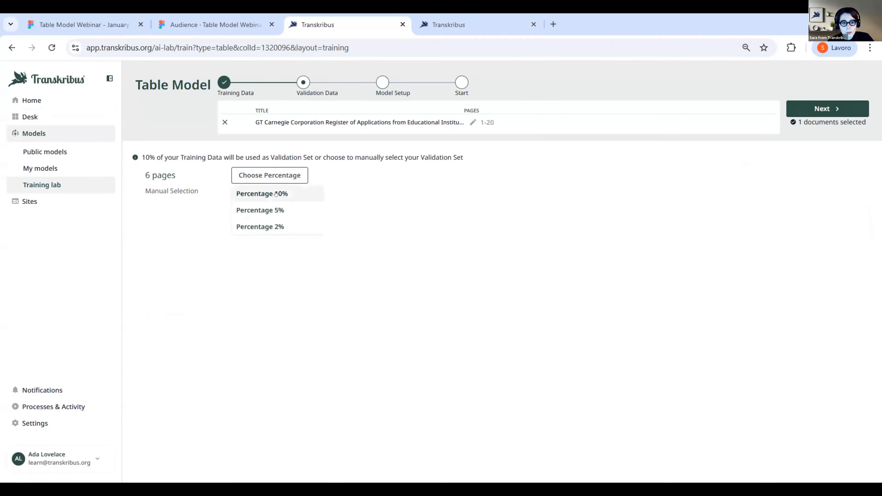
pyautogui.click(314, 194)
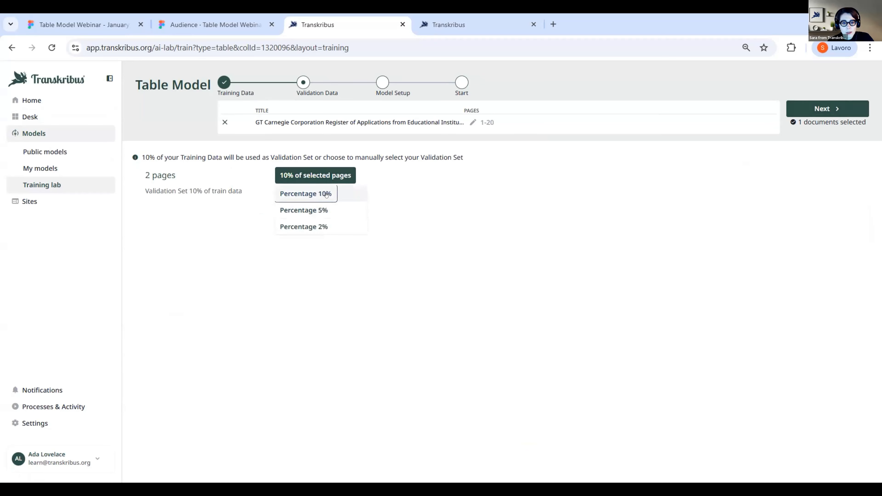
pyautogui.click(400, 223)
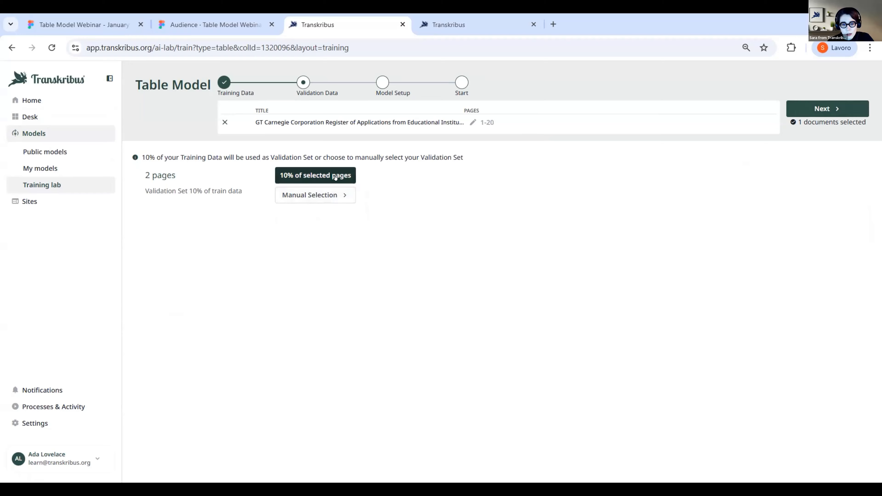
pyautogui.click(812, 108)
# Step: Name the model Test and enter Test model as its description
pyautogui.click(247, 186)
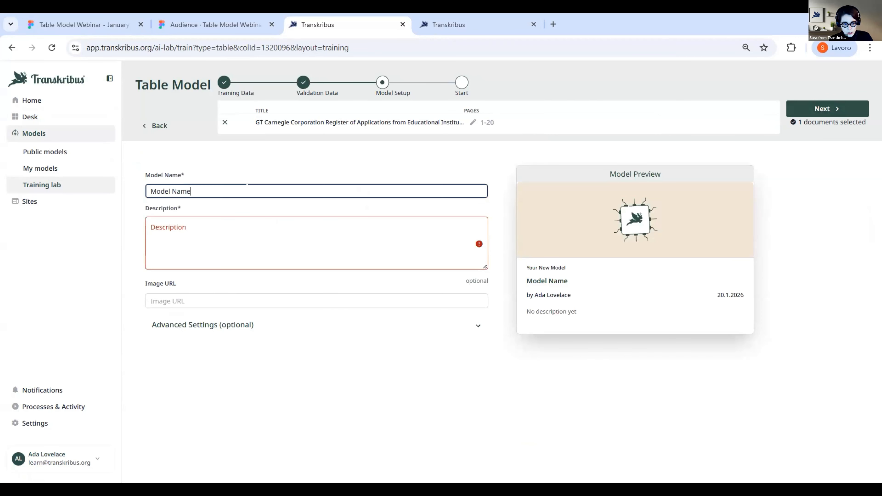
pyautogui.press('BackSpace')
pyautogui.press('BackSpace')
pyautogui.press('BackSpace')
pyautogui.press('BackSpace')
pyautogui.press('BackSpace')
pyautogui.press('BackSpace')
pyautogui.press('BackSpace')
pyautogui.press('BackSpace')
pyautogui.press('BackSpace')
pyautogui.press('BackSpace')
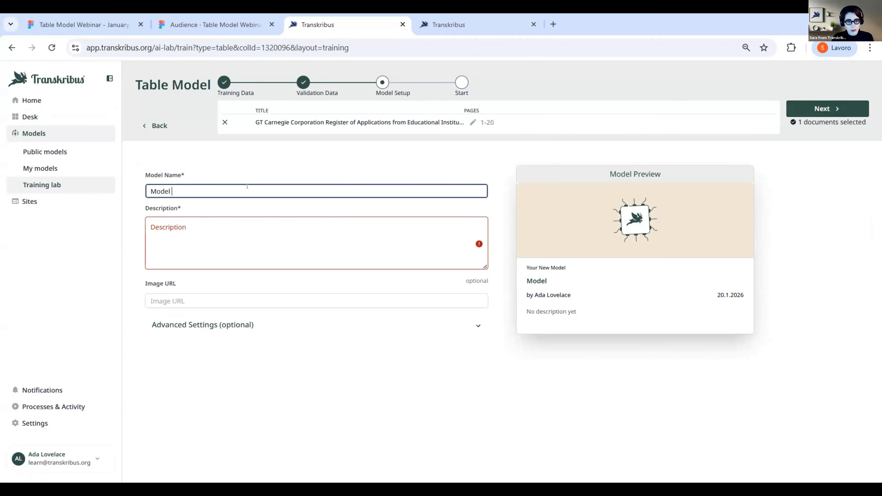
pyautogui.write('Test')
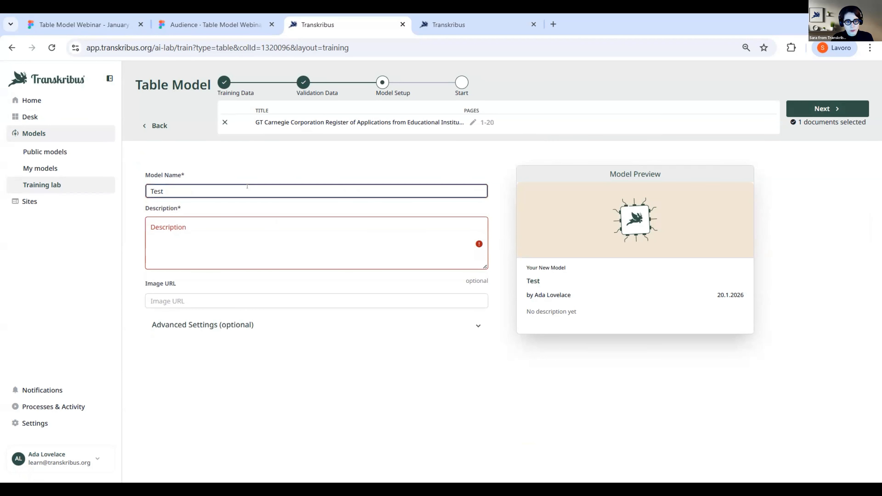
pyautogui.click(195, 228)
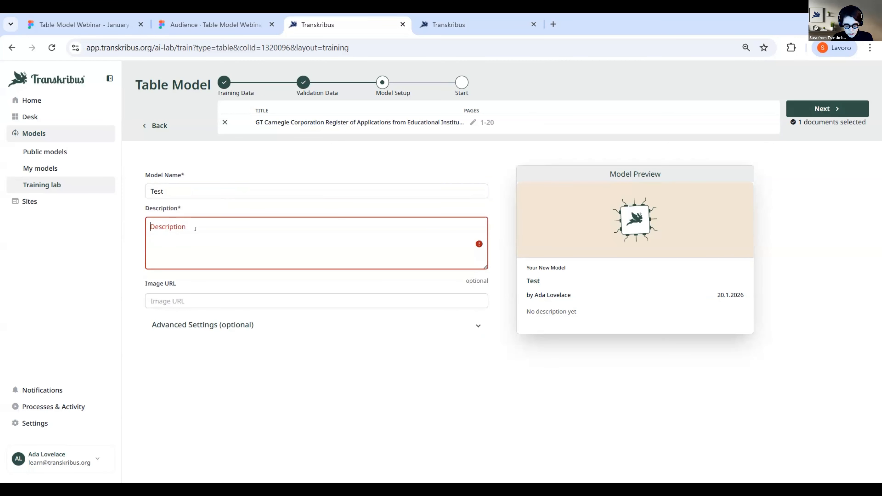
pyautogui.write('Test model')
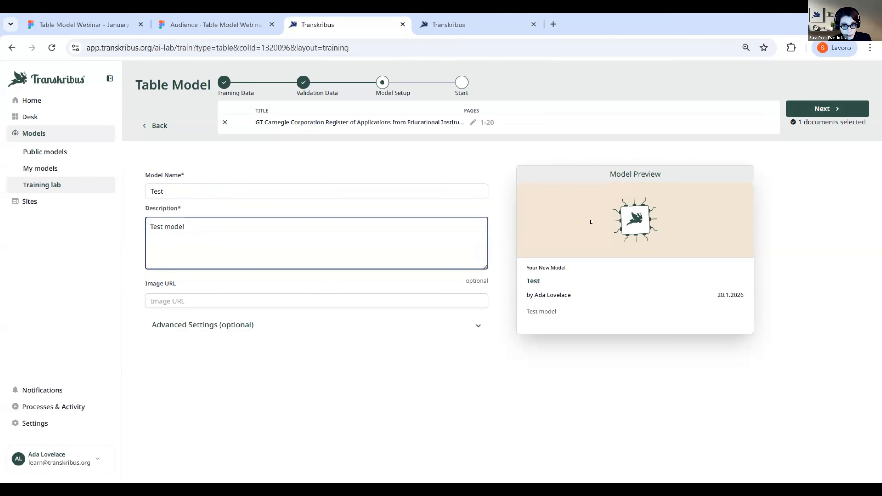
# Step: Expand the advanced training settings and choose the Standard (50 layers) option
pyautogui.click(277, 326)
pyautogui.scroll(-2, 274, 332)
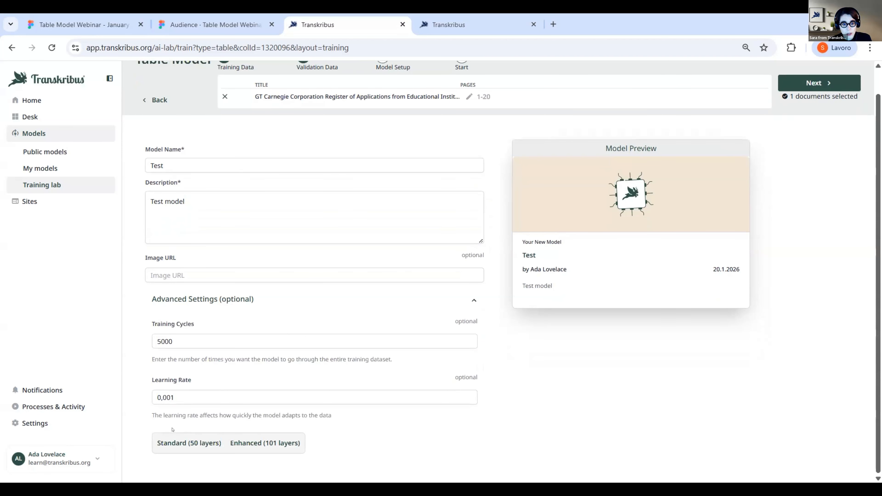
pyautogui.click(165, 442)
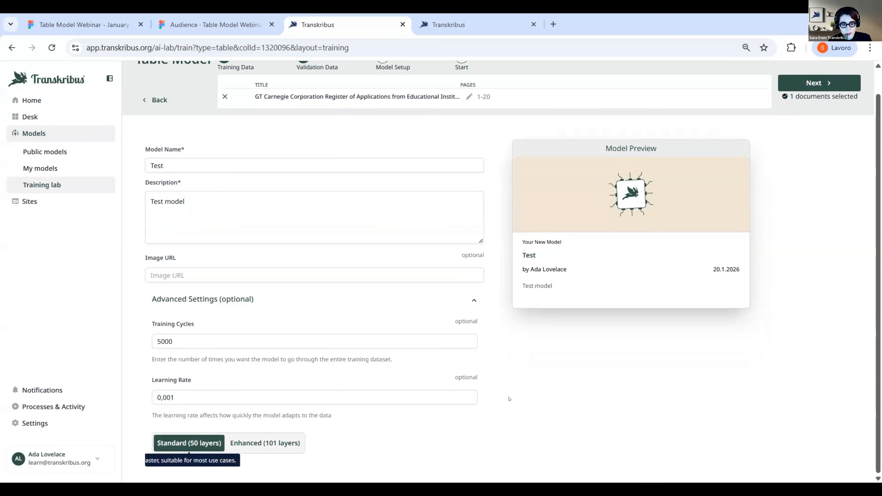
# Step: Confirm the model setup, start the table model training and view its job in the list of all processes
pyautogui.scroll(1, 509, 398)
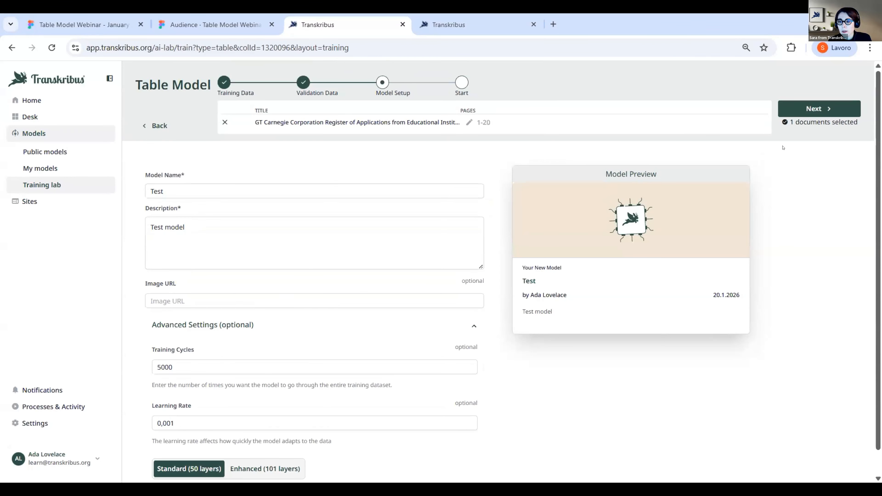
pyautogui.click(819, 108)
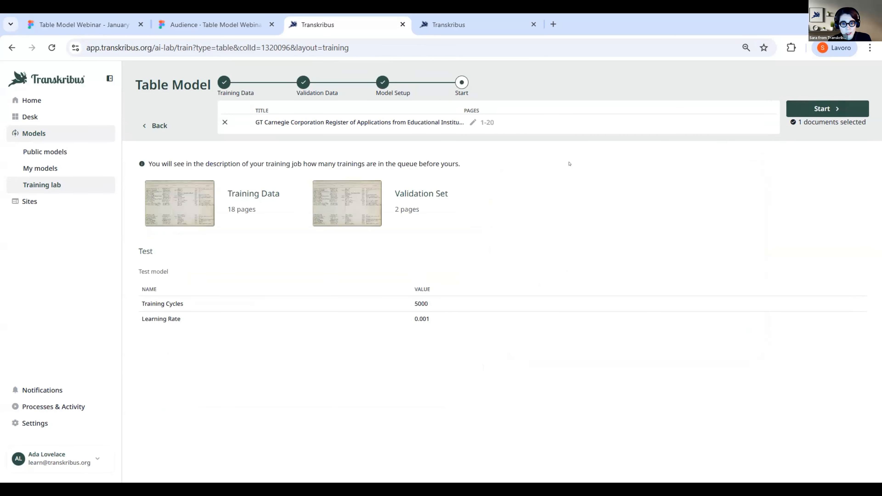
pyautogui.click(825, 111)
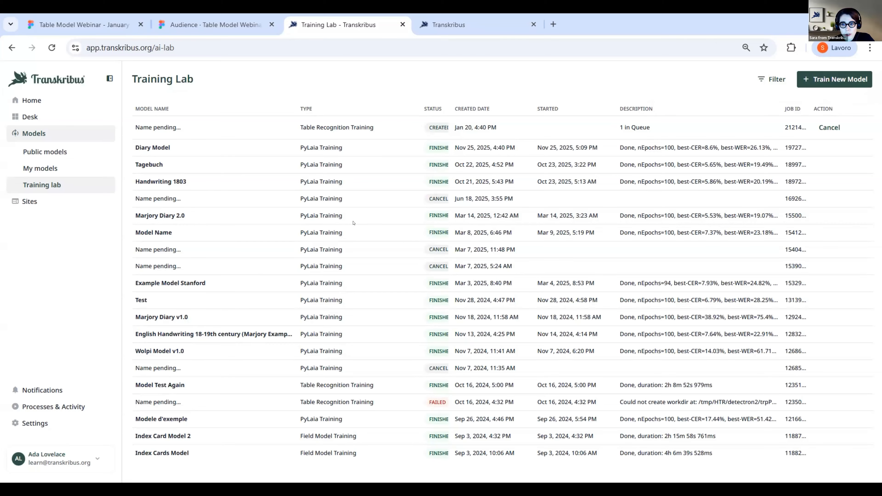
pyautogui.click(62, 412)
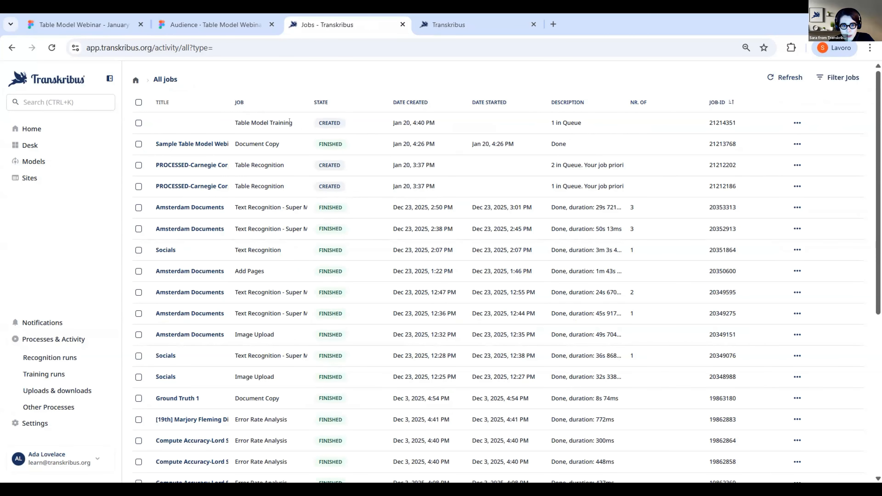
# Step: Show only the table models among the account's own models and open the details of Model Test Again
pyautogui.click(41, 162)
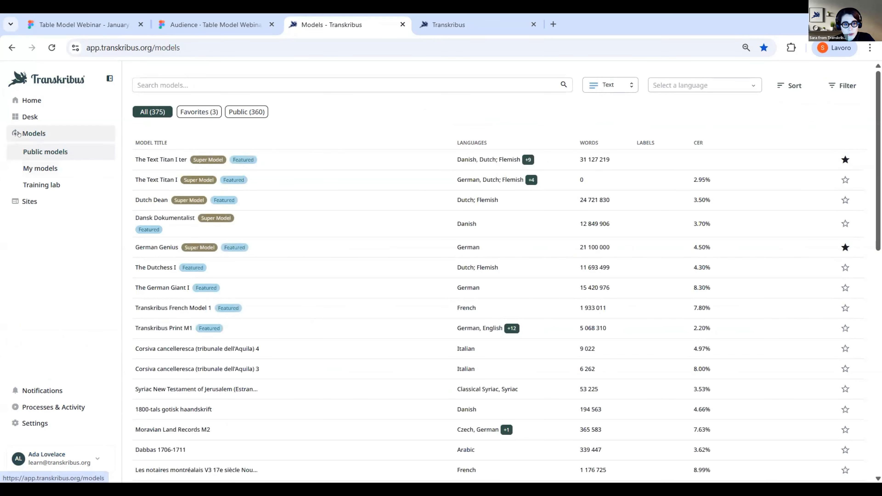
pyautogui.click(31, 169)
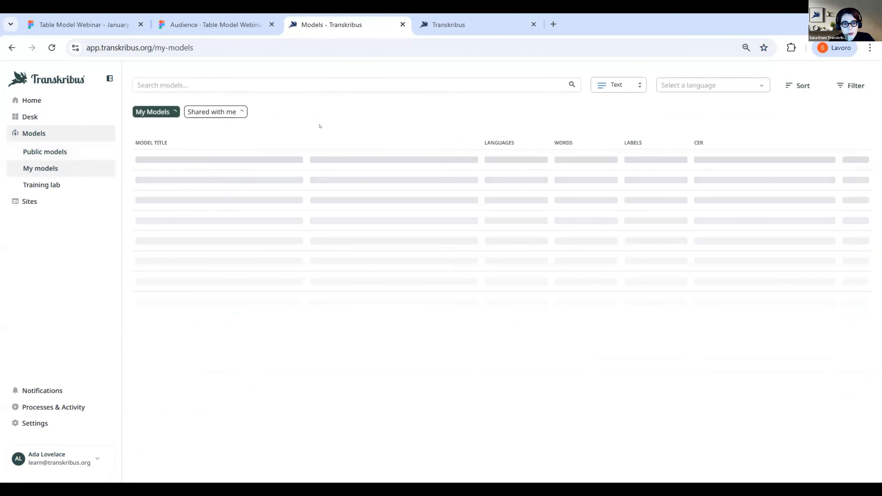
pyautogui.click(621, 88)
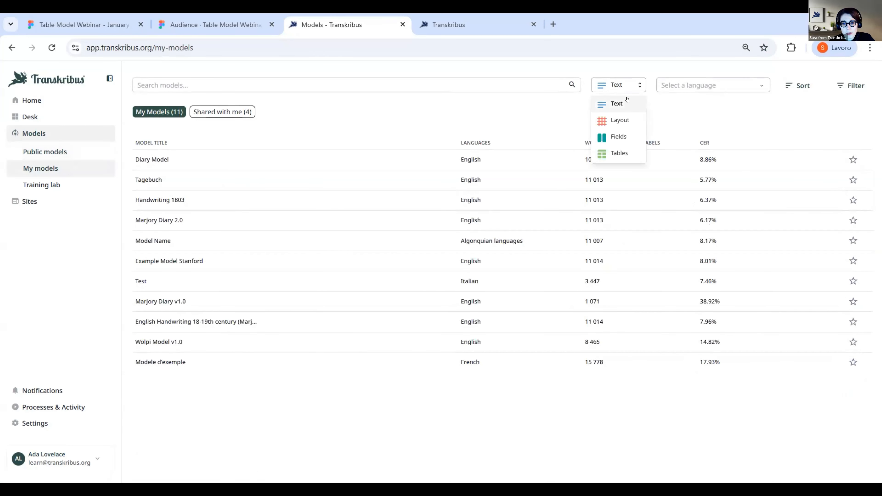
pyautogui.click(619, 153)
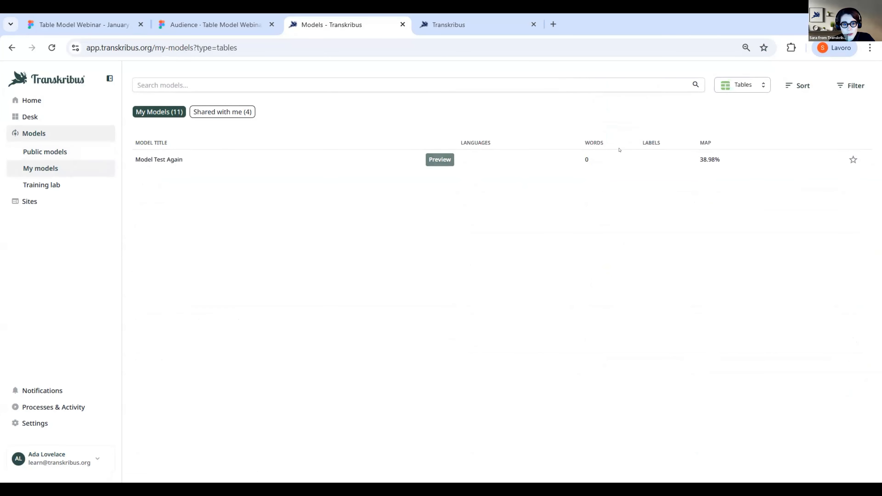
pyautogui.click(170, 159)
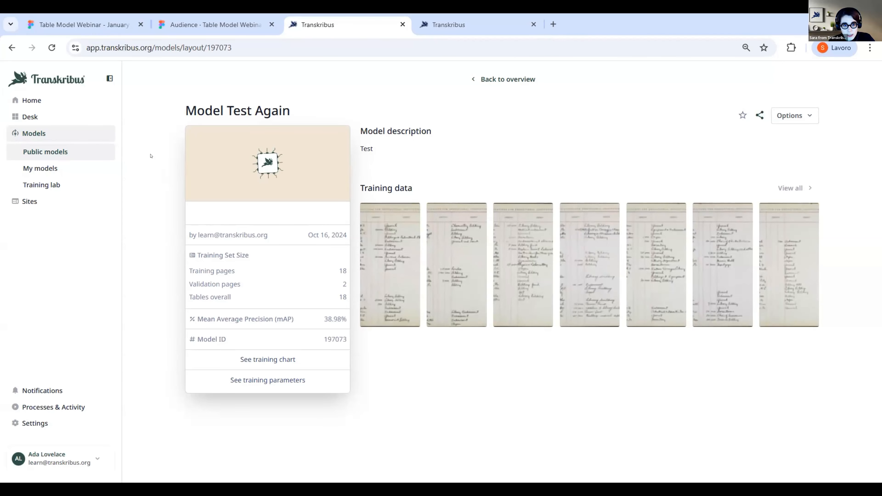
# Step: Open page 1 of the PROCESSED-Carnegie document in the Table Models webinar collection and close the layout order editing
pyautogui.click(33, 117)
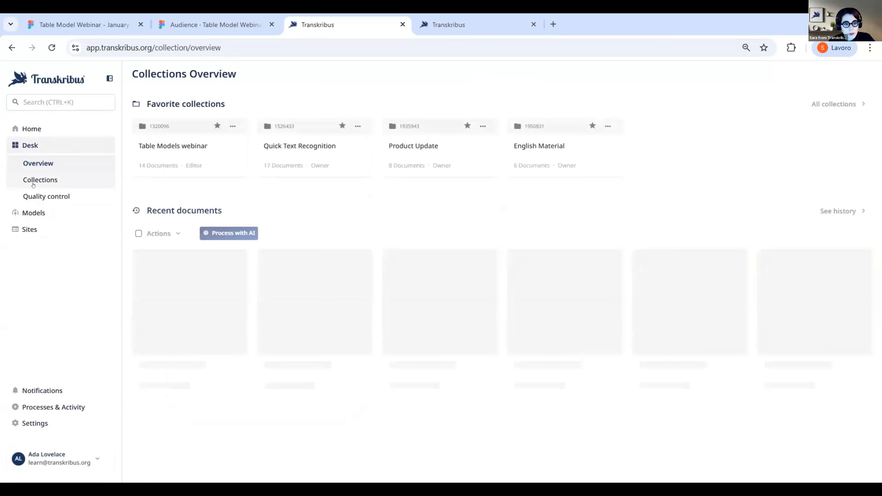
pyautogui.click(203, 154)
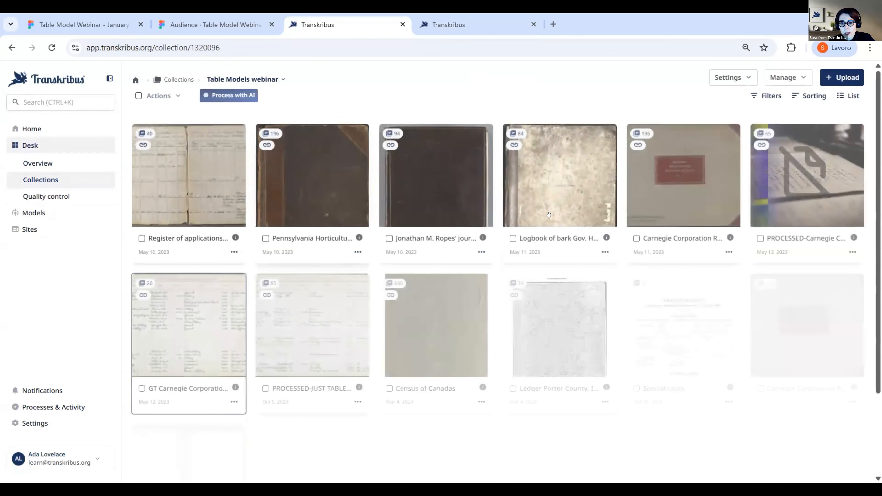
pyautogui.click(764, 184)
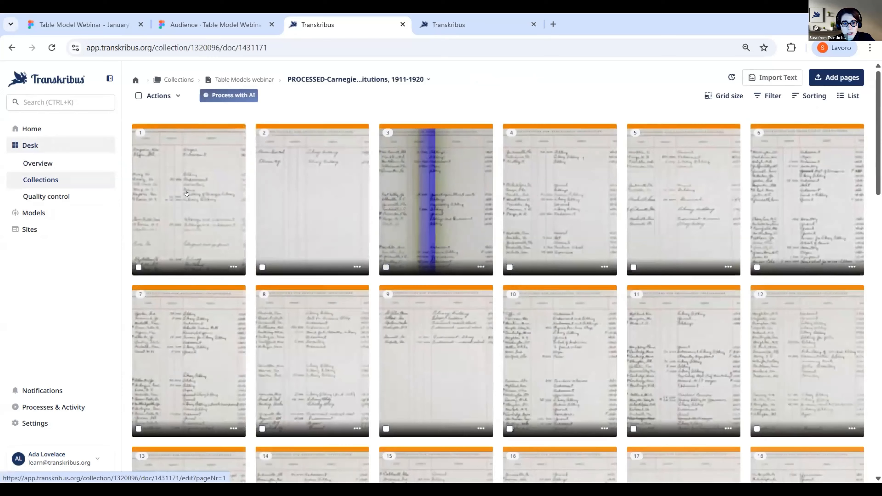
pyautogui.click(187, 194)
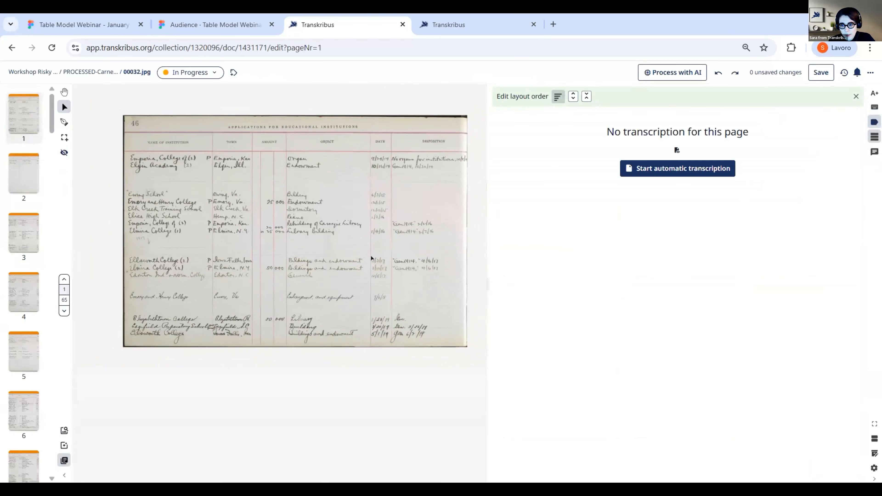
pyautogui.click(875, 136)
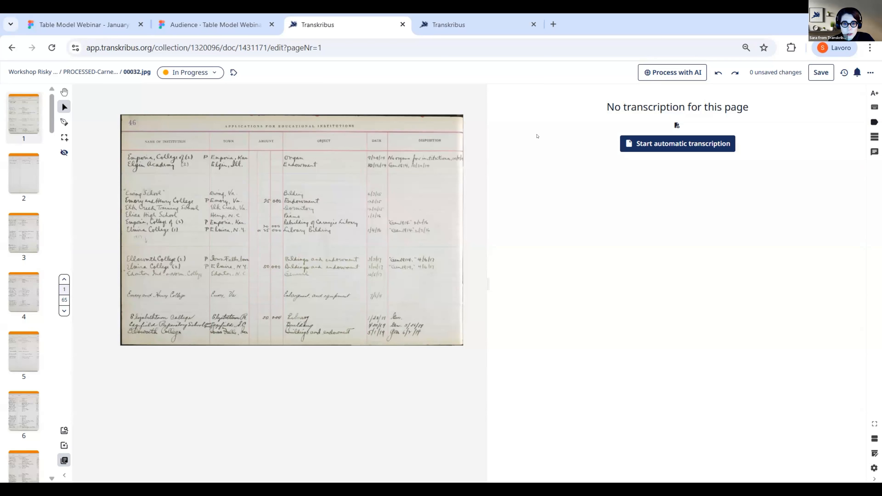
# Step: Start Tables recognition on page 1 using the favourite Carnegie Corporation Register of Applications table model
pyautogui.click(652, 149)
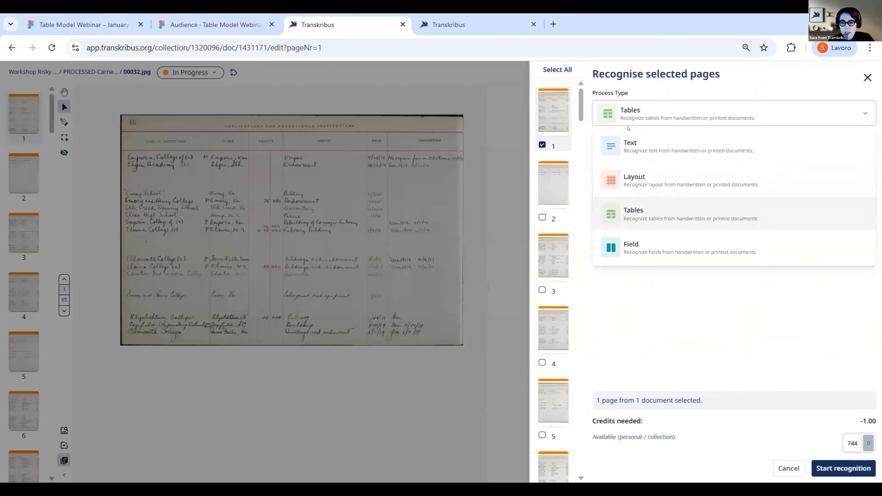
pyautogui.click(637, 213)
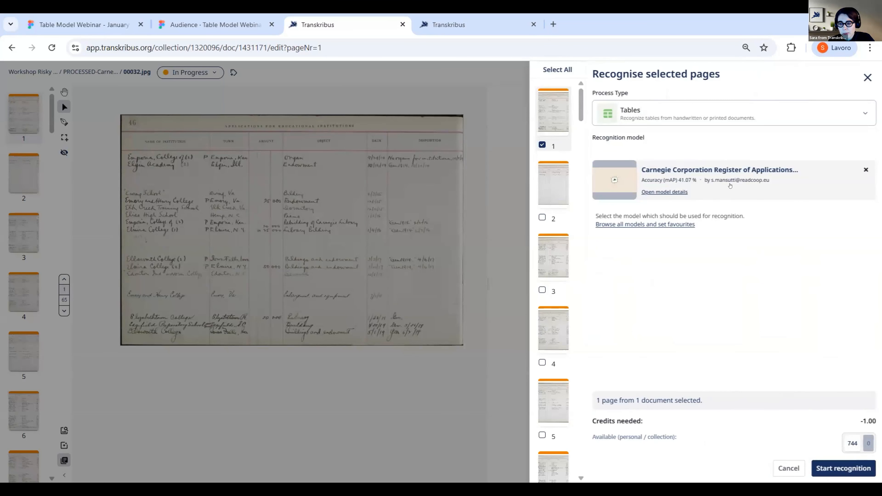
pyautogui.click(865, 170)
pyautogui.click(698, 160)
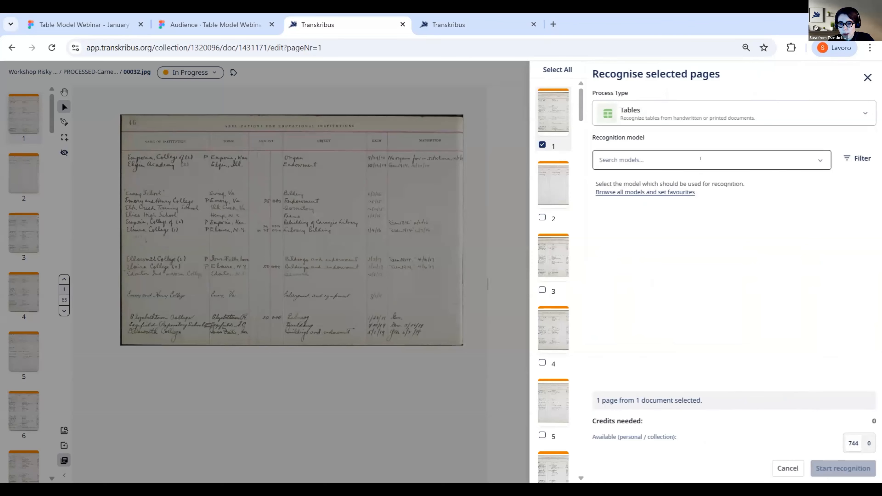
pyautogui.scroll(-3, 662, 230)
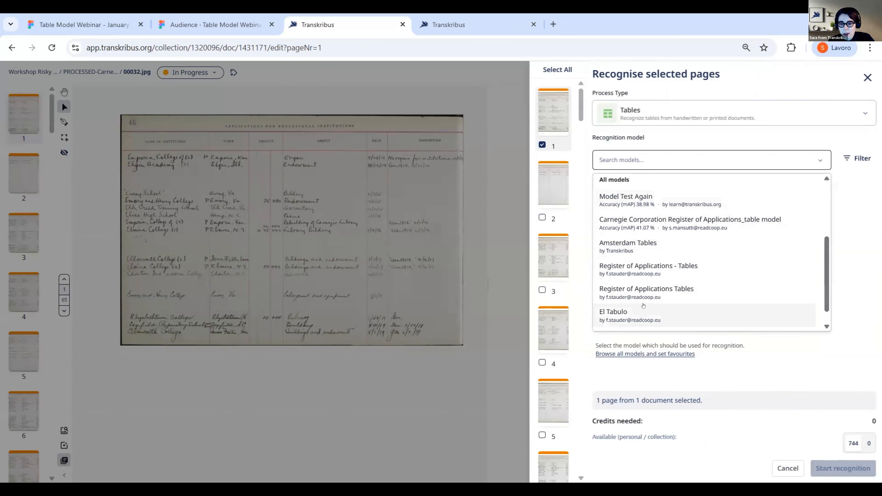
pyautogui.scroll(3, 644, 302)
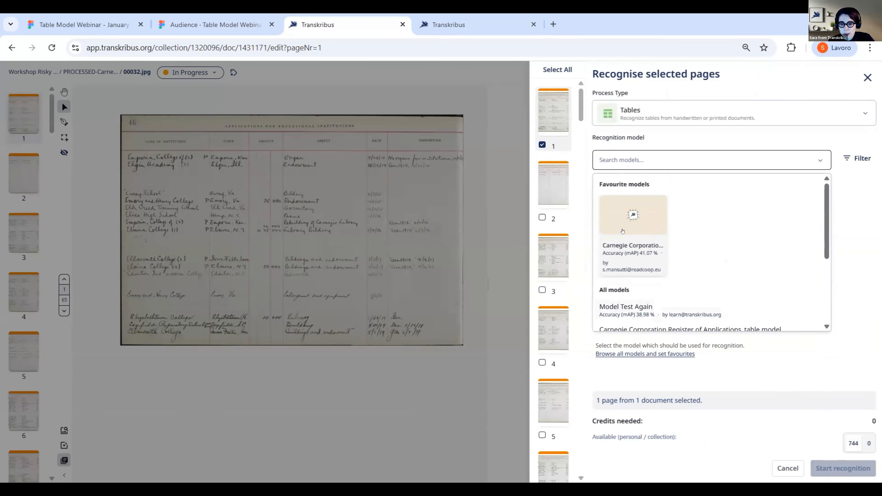
pyautogui.click(627, 231)
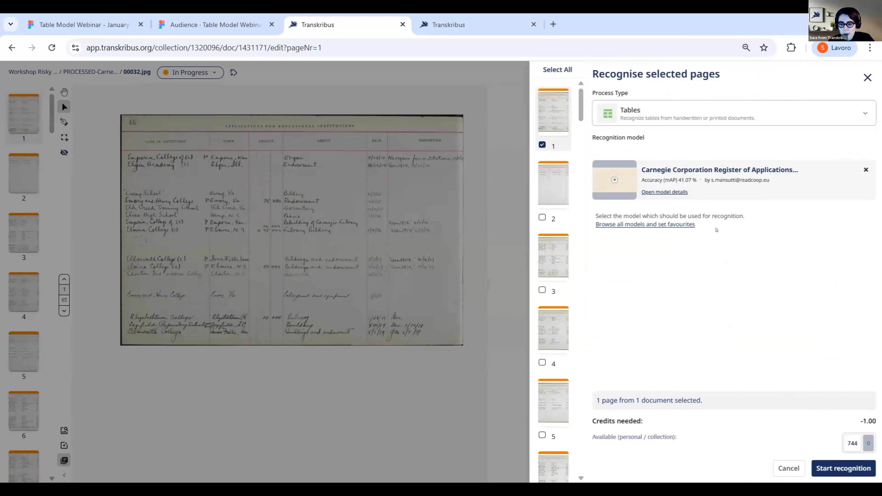
pyautogui.click(826, 466)
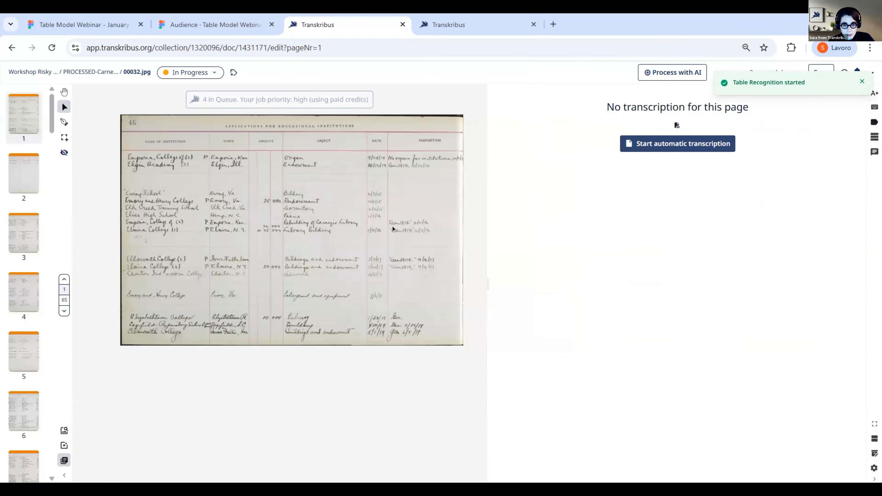
# Step: Preview the page's 12:05 version from Jul 10, 2023 in the version history, then close the history
pyautogui.moveTo(386, 229); pyautogui.dragTo(383, 251)
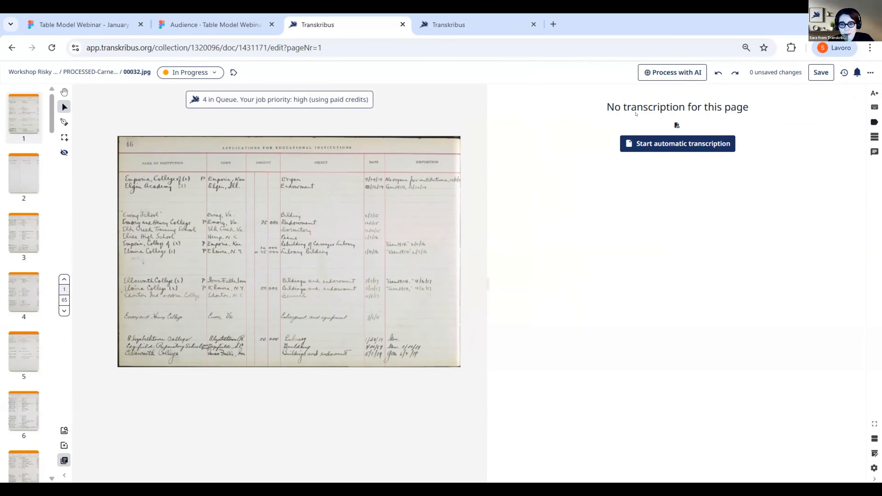
pyautogui.click(844, 73)
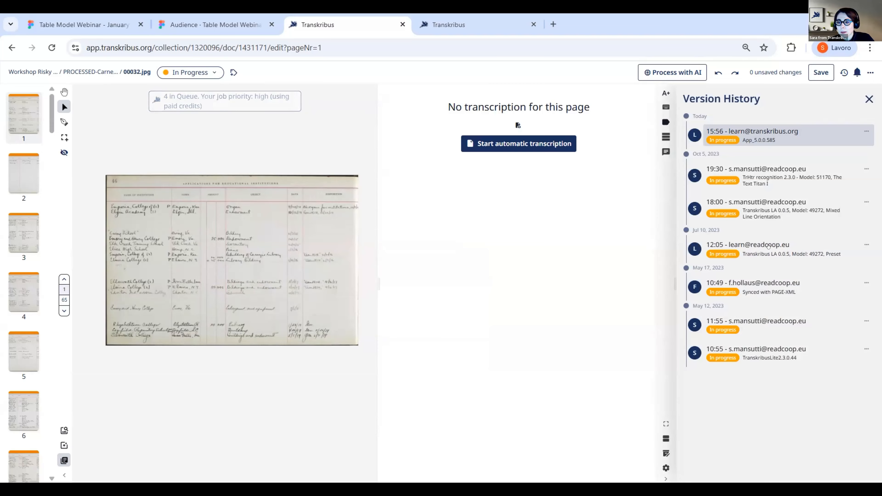
pyautogui.click(768, 245)
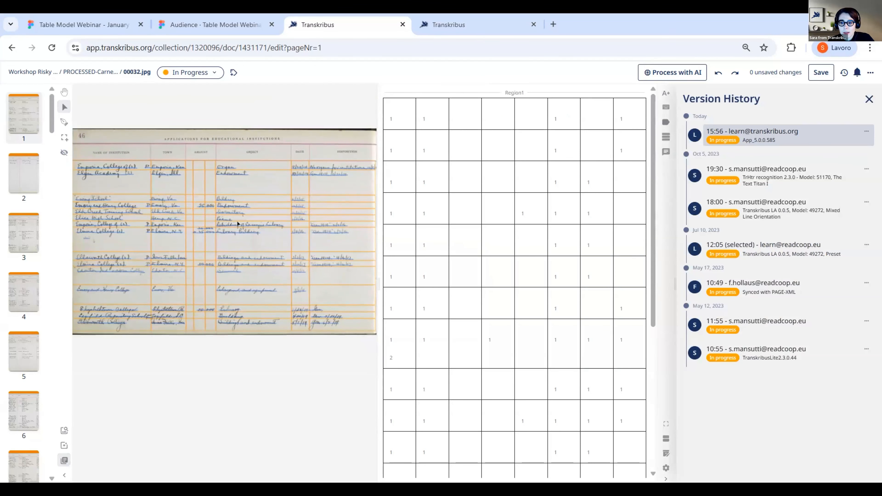
pyautogui.scroll(-1, 214, 222)
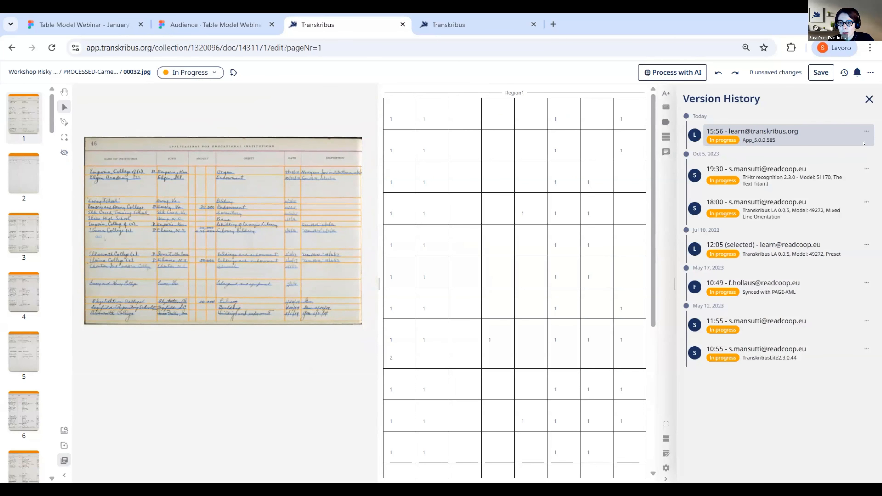
pyautogui.click(869, 100)
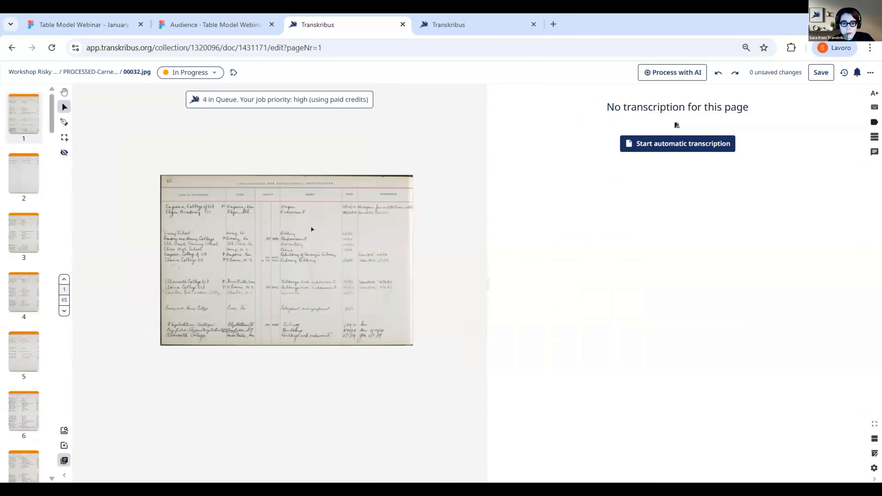
# Step: Load the page's 12:05 version from Jul 10, 2023 into the editor and inspect the Endowment cell of its table
pyautogui.click(844, 73)
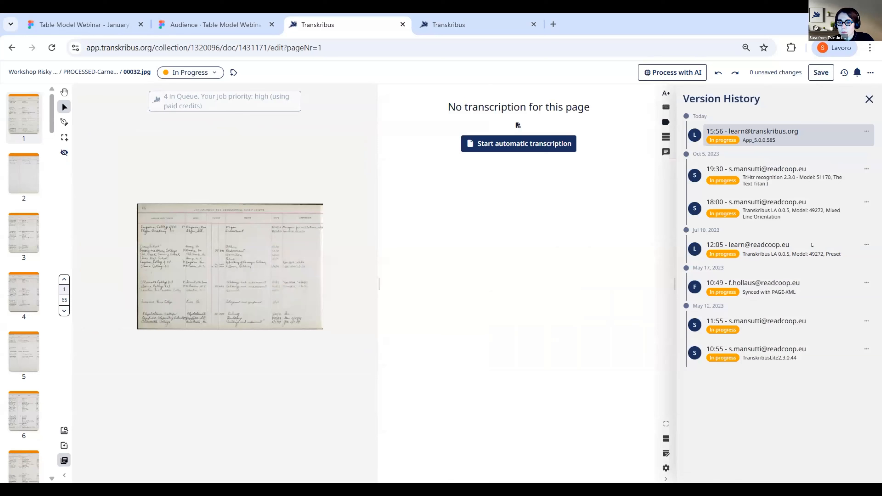
pyautogui.click(811, 246)
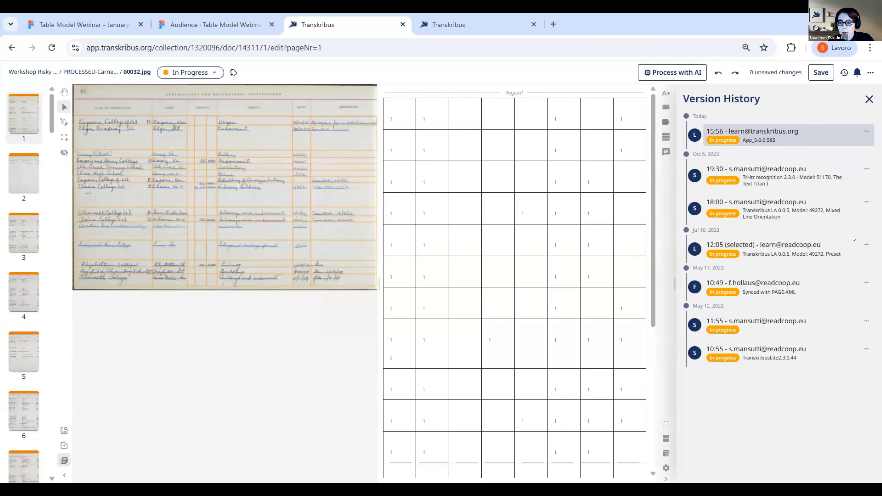
pyautogui.click(866, 245)
pyautogui.click(818, 273)
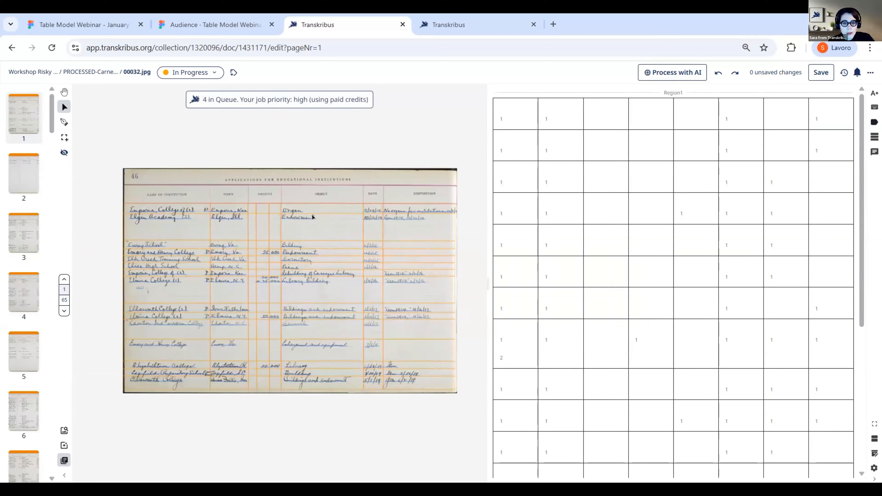
pyautogui.click(298, 224)
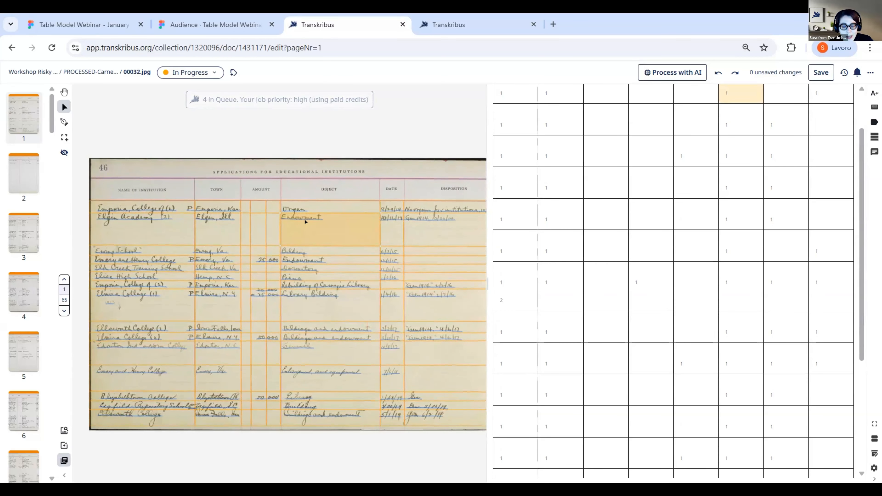
pyautogui.scroll(-1, 308, 220)
pyautogui.moveTo(291, 186); pyautogui.dragTo(277, 162)
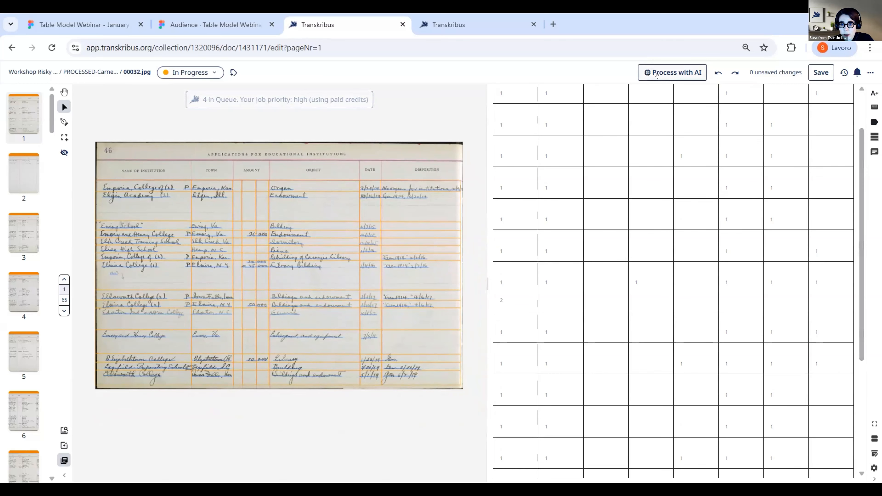
# Step: Set up Layout recognition for page 1 with the Mixed Line Orientation model
pyautogui.click(656, 73)
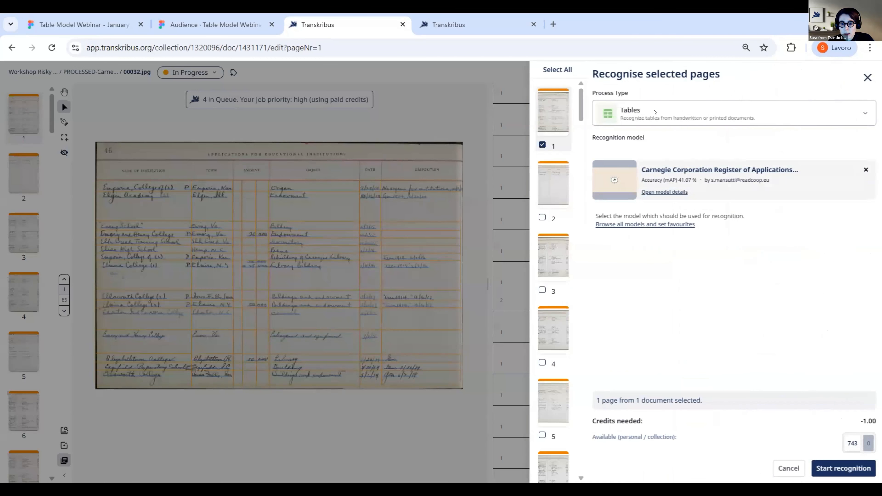
pyautogui.click(639, 114)
pyautogui.click(641, 178)
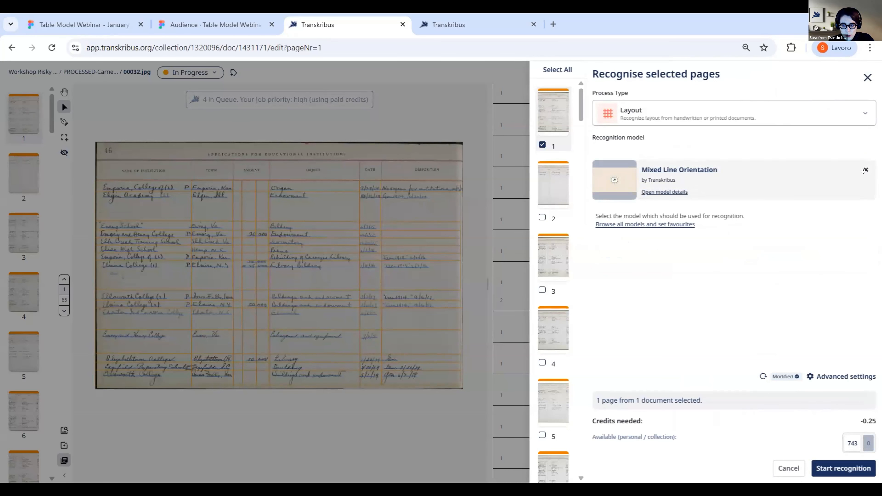
pyautogui.click(864, 170)
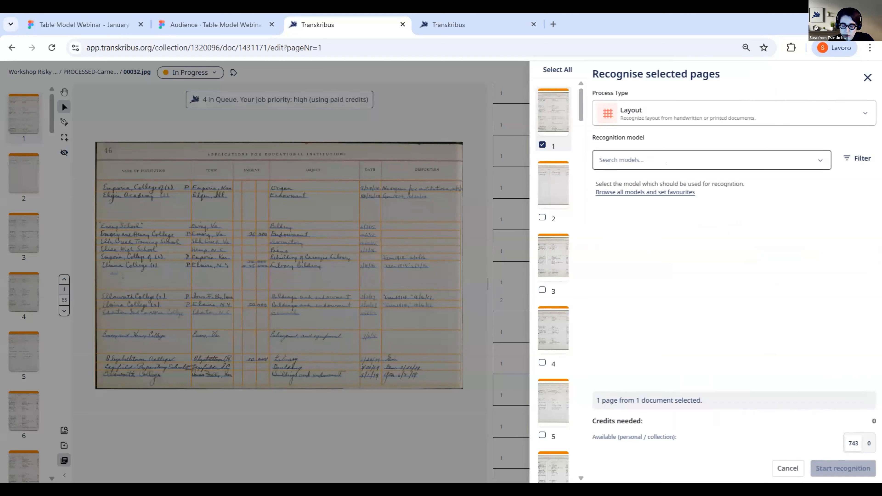
pyautogui.click(665, 164)
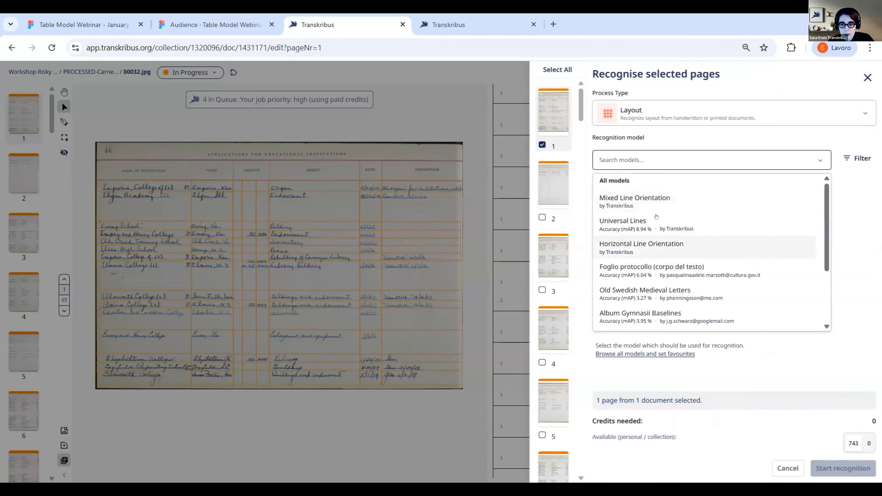
pyautogui.click(635, 201)
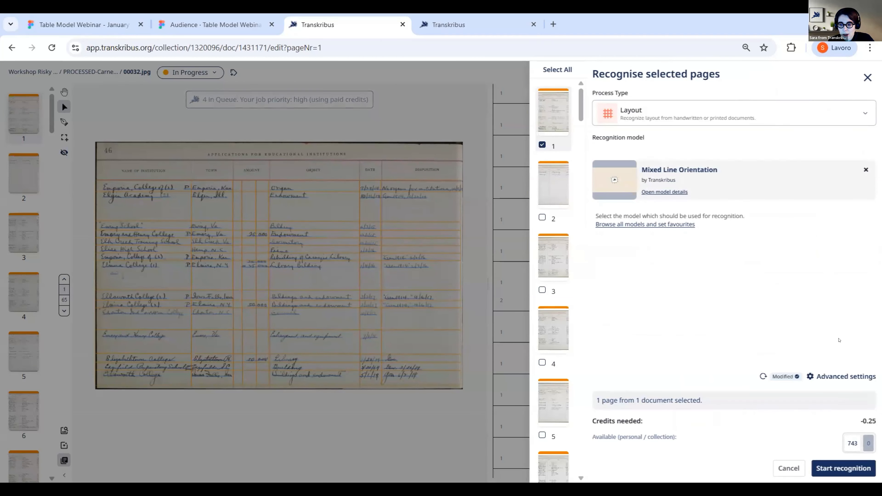
# Step: Reset the layout recognition's advanced settings and set the generation of text regions to Keep existing
pyautogui.click(762, 377)
pyautogui.click(846, 376)
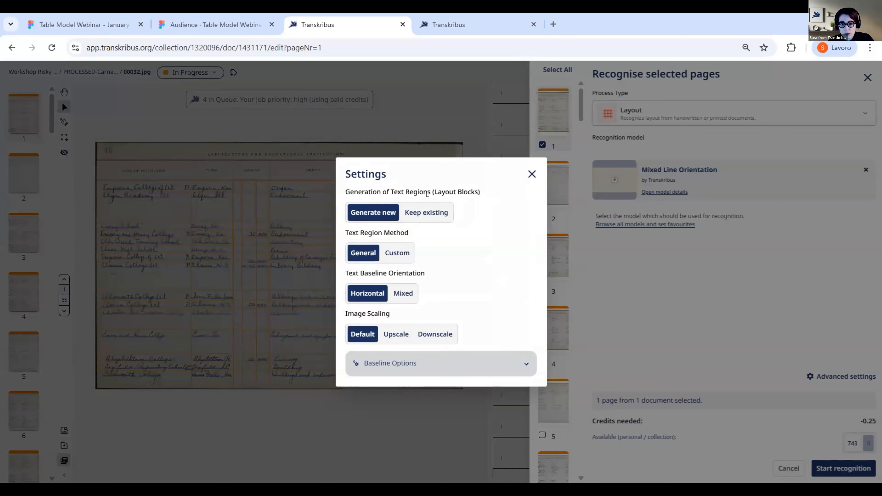
pyautogui.click(426, 212)
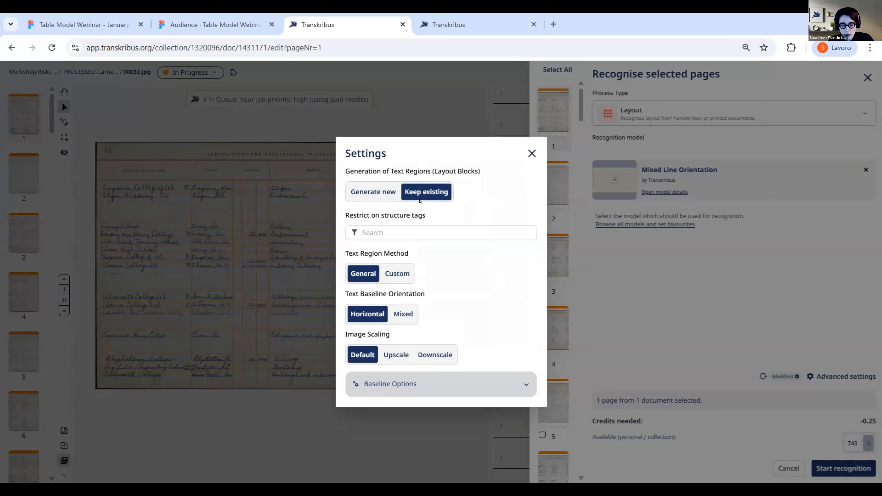
# Step: Set minimal baseline length to Low, enable splitting lines on region borders with 8% line overlap, and start the layout recognition
pyautogui.click(417, 383)
pyautogui.scroll(-3, 473, 280)
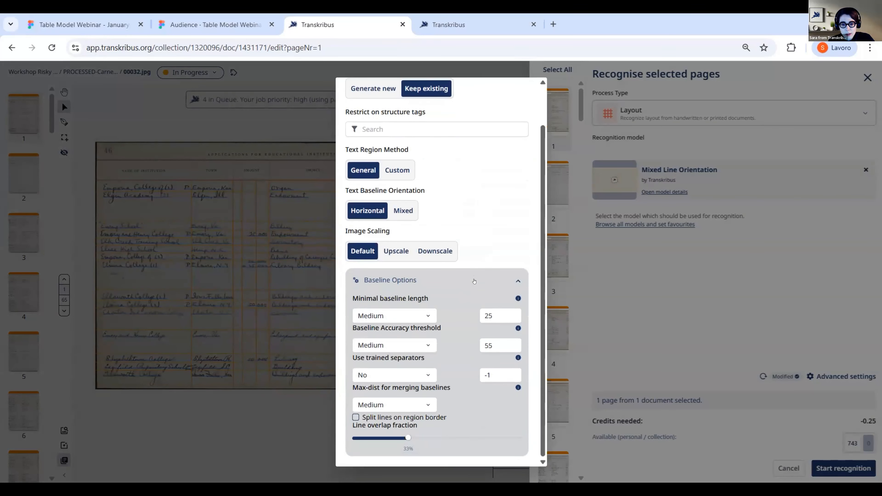
pyautogui.click(422, 317)
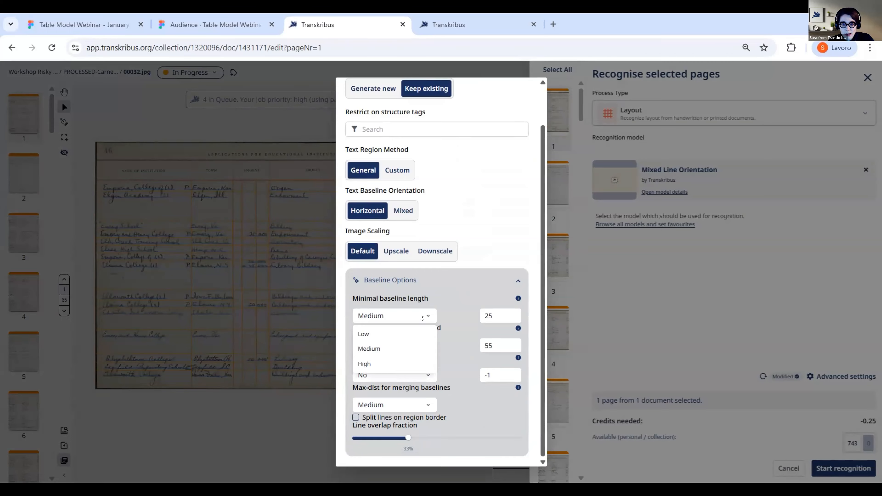
pyautogui.click(420, 334)
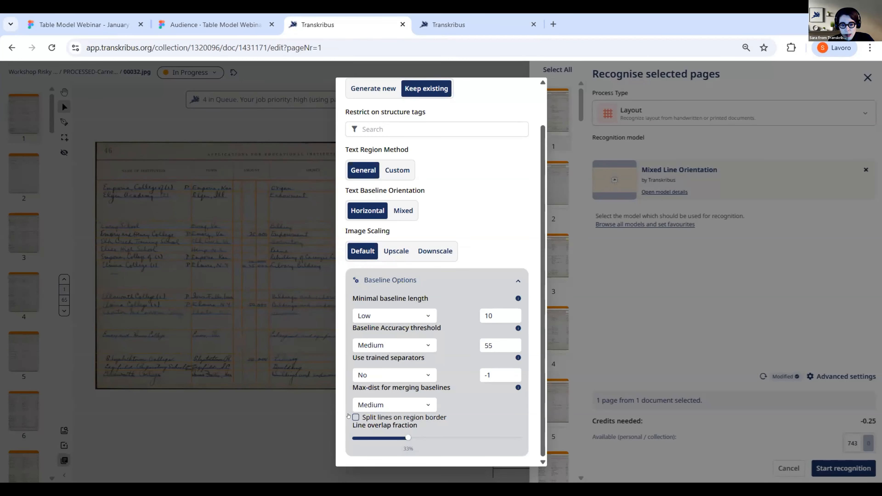
pyautogui.click(355, 417)
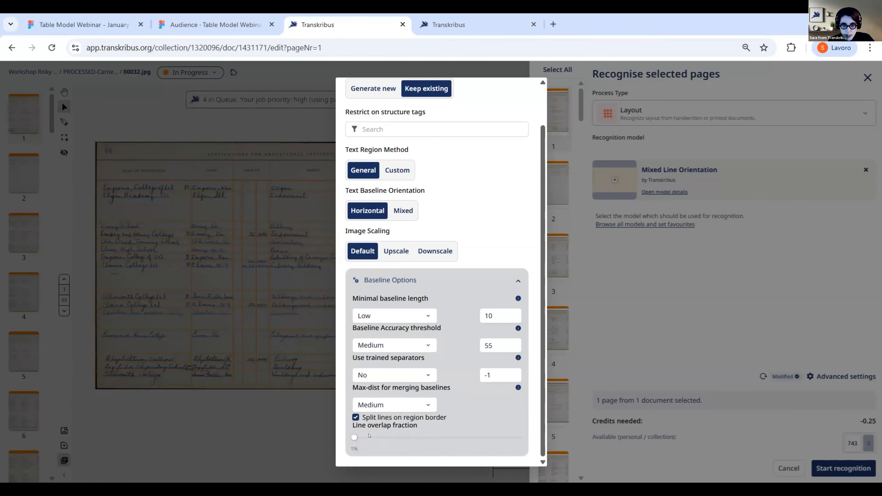
pyautogui.moveTo(350, 437); pyautogui.dragTo(365, 437)
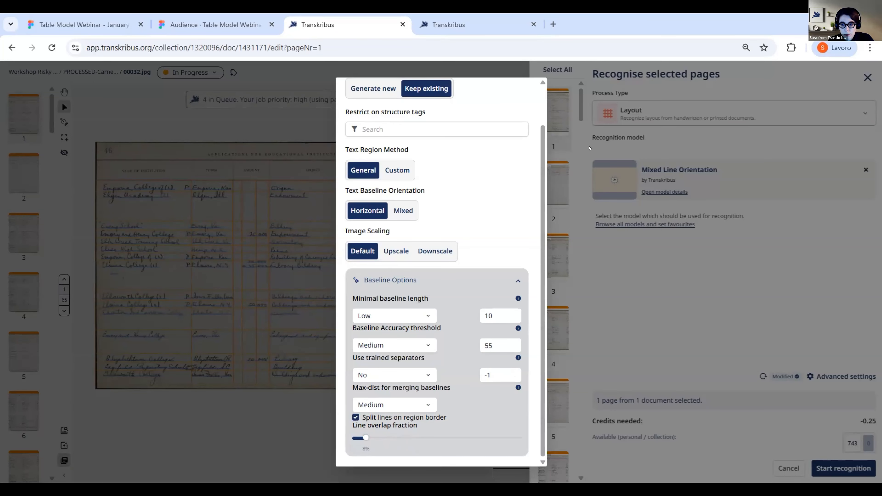
pyautogui.click(584, 158)
pyautogui.click(832, 468)
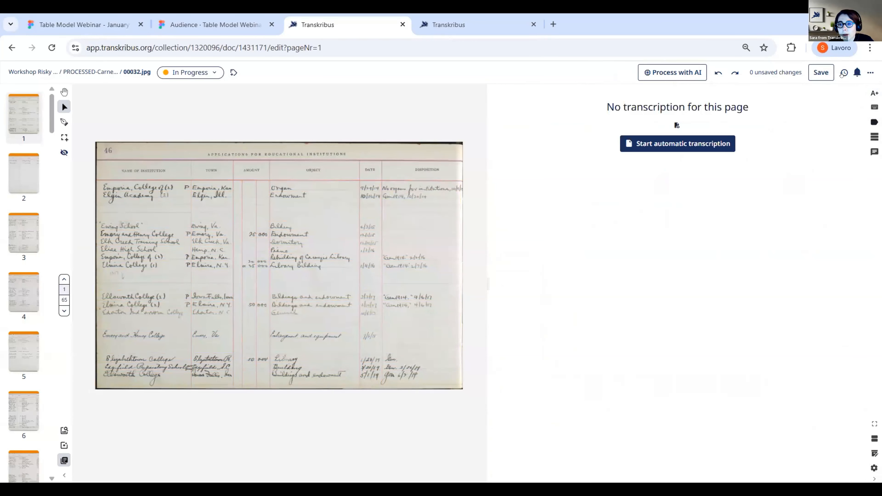
# Step: Restore page 1's 18:00 version from Oct 5, 2023 and inspect the baselines in its table cells
pyautogui.click(843, 73)
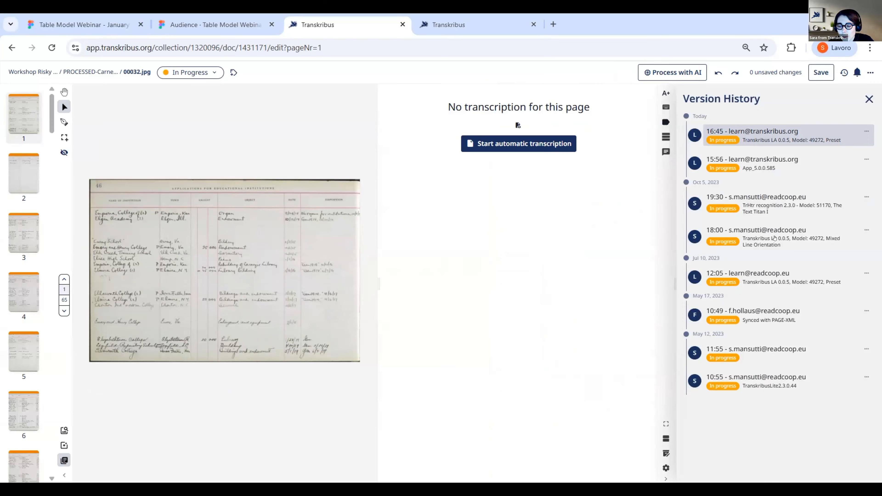
pyautogui.click(774, 238)
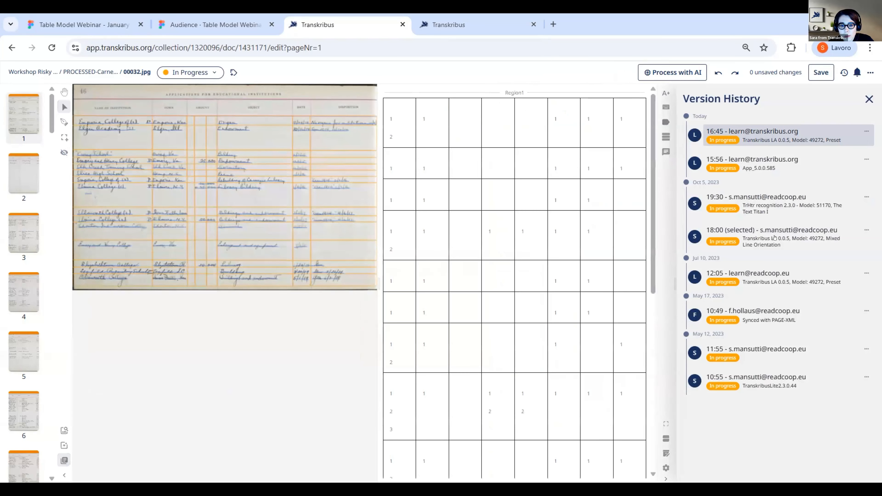
pyautogui.click(865, 230)
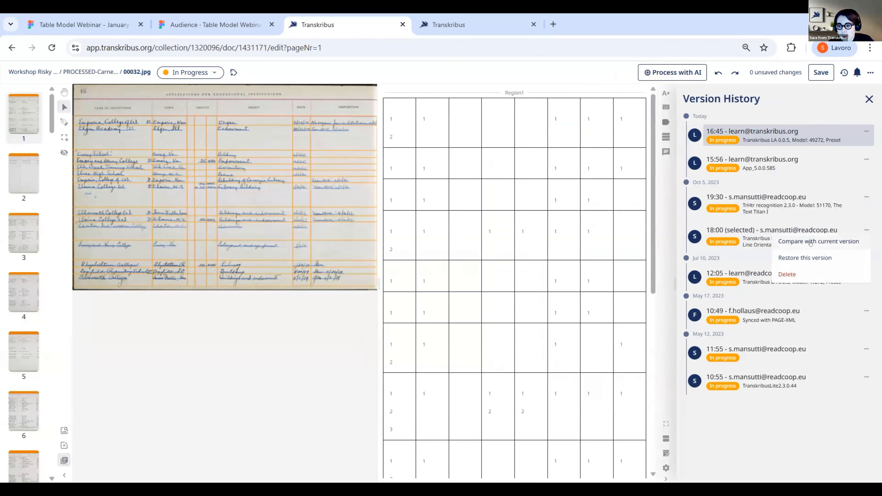
pyautogui.click(804, 257)
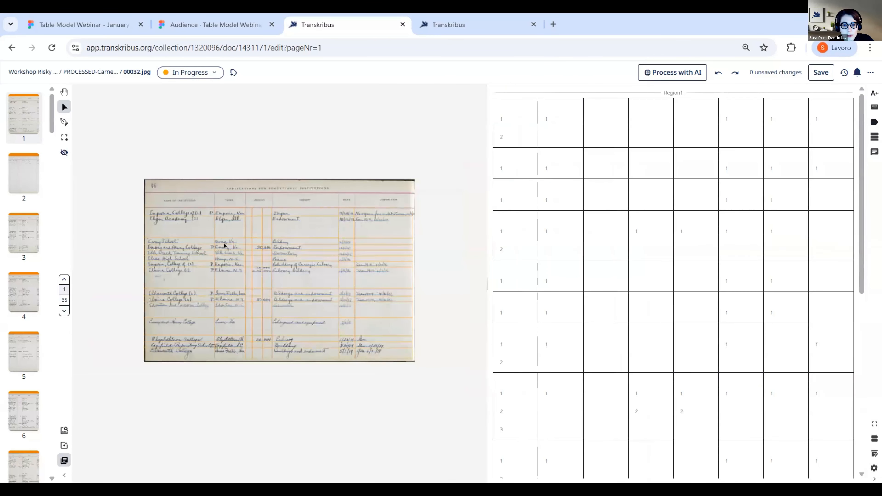
pyautogui.scroll(5, 225, 246)
pyautogui.scroll(1, 149, 195)
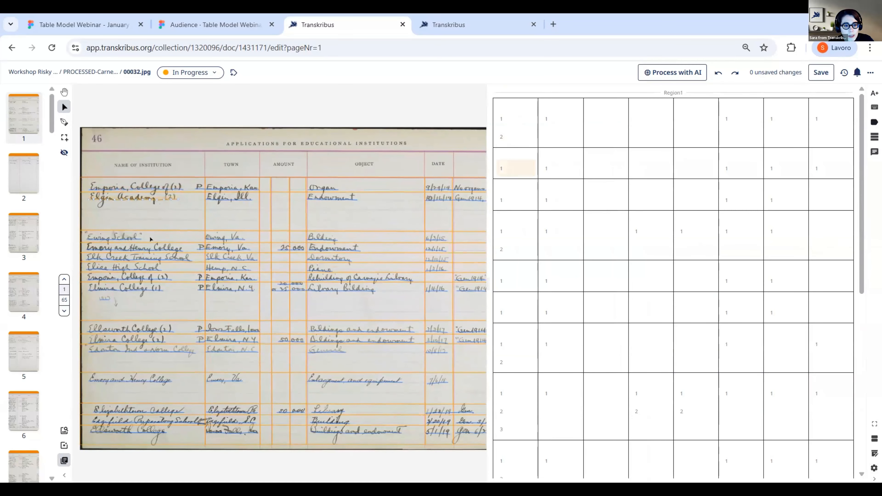
pyautogui.scroll(-2, 135, 253)
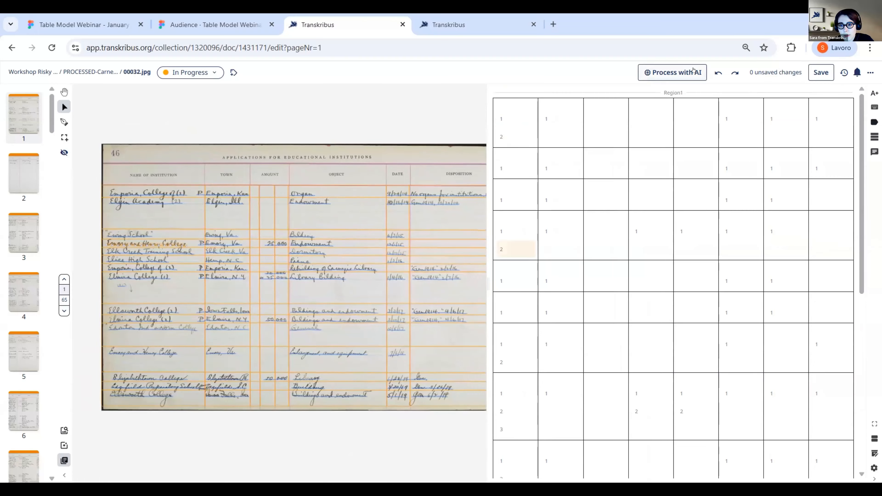
# Step: Start Text recognition on page 1 with The Text Titan I ter model
pyautogui.click(693, 72)
pyautogui.click(643, 113)
pyautogui.click(641, 143)
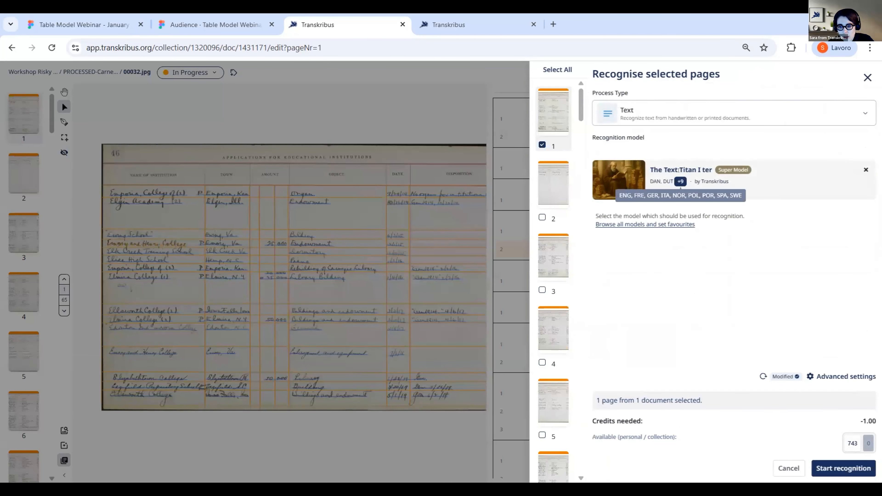
pyautogui.click(831, 469)
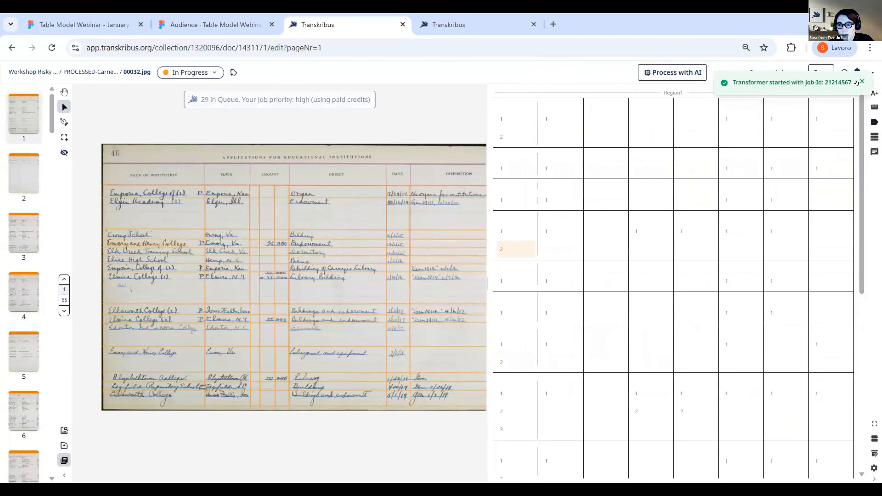
# Step: Restore page 1's 19:30 version from Oct 5, 2023, recognised with The Text Titan I
pyautogui.click(842, 73)
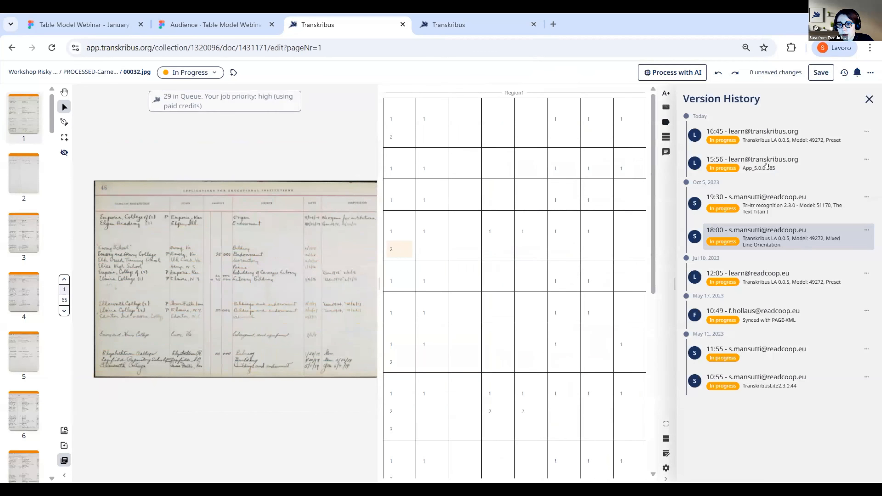
pyautogui.click(866, 196)
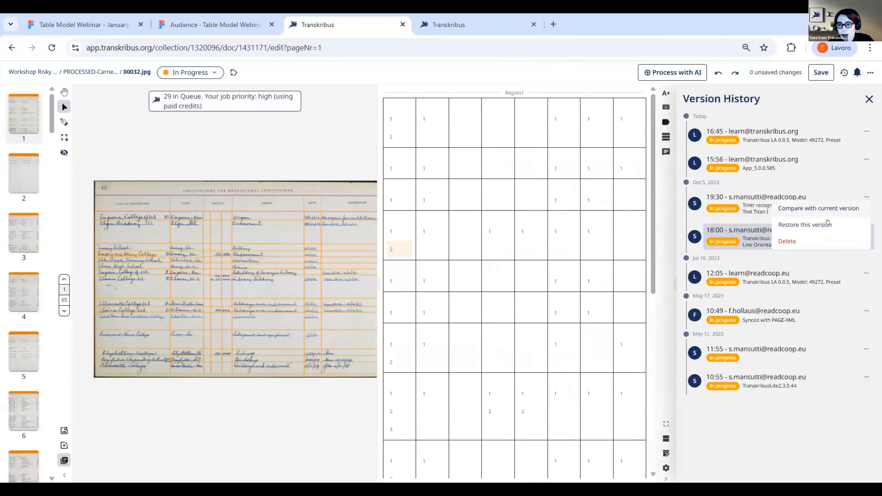
pyautogui.click(828, 225)
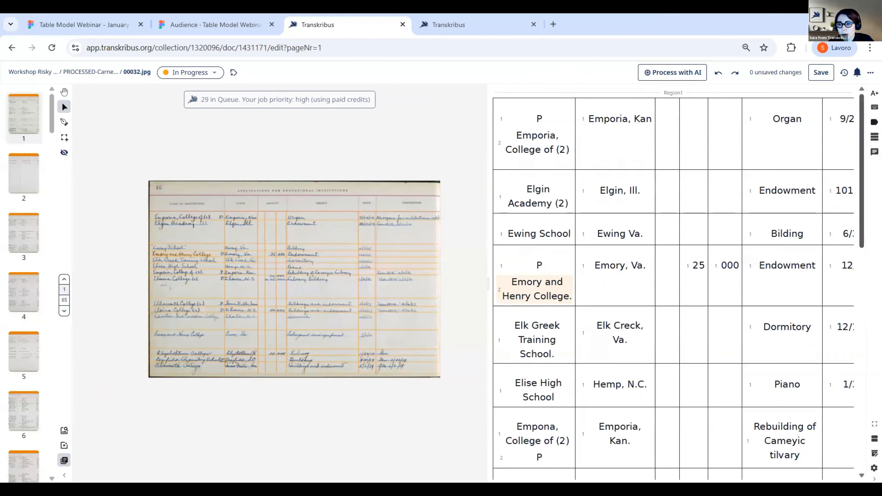
# Step: Reduce the transcription font size to about 14 px and examine the recognised table text, including Elgin Academy's Endowment cell
pyautogui.click(874, 93)
pyautogui.click(790, 111)
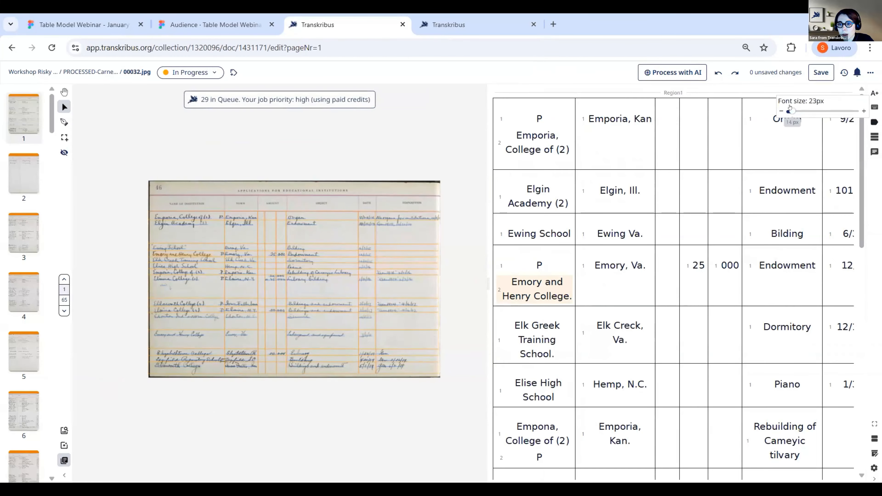
pyautogui.click(310, 223)
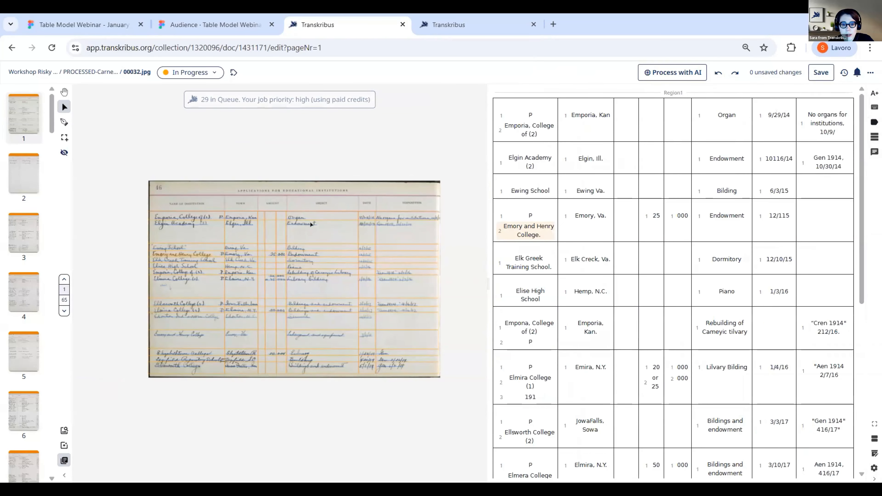
pyautogui.scroll(3, 511, 105)
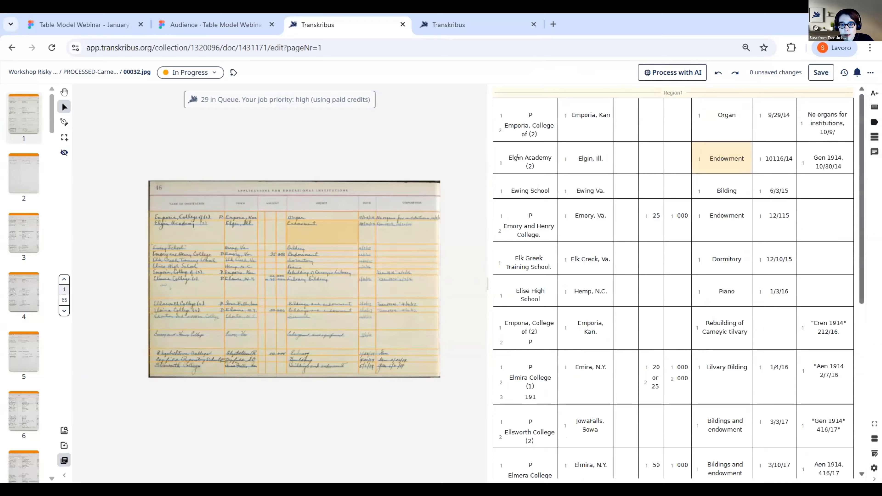
pyautogui.scroll(-6, 614, 273)
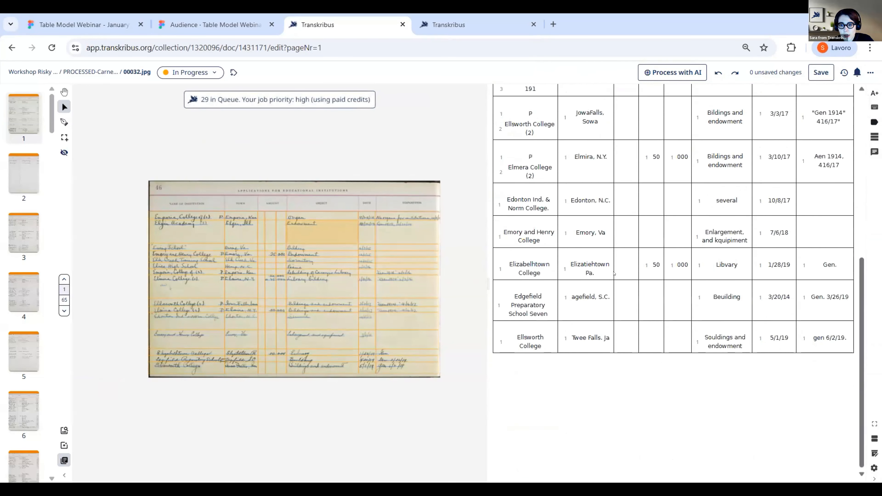
pyautogui.scroll(6, 614, 273)
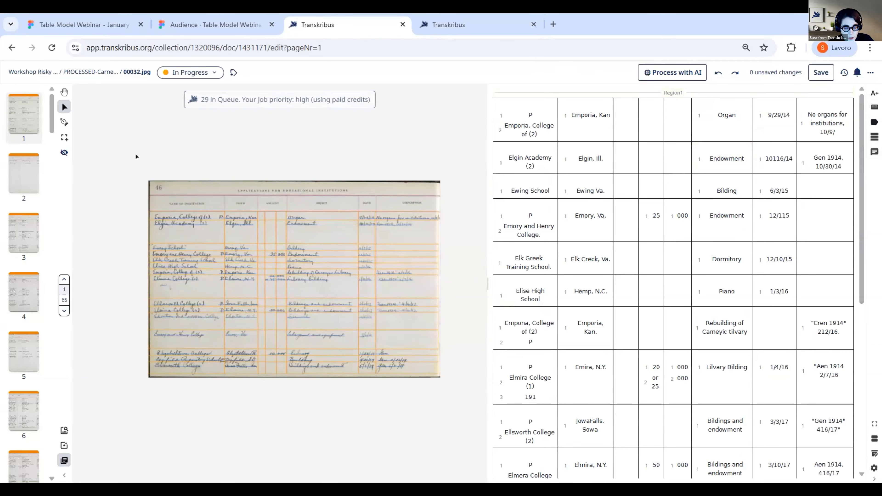
# Step: Return to the PROCESSED-Carnegie document's page overview and select all of its pages
pyautogui.click(97, 71)
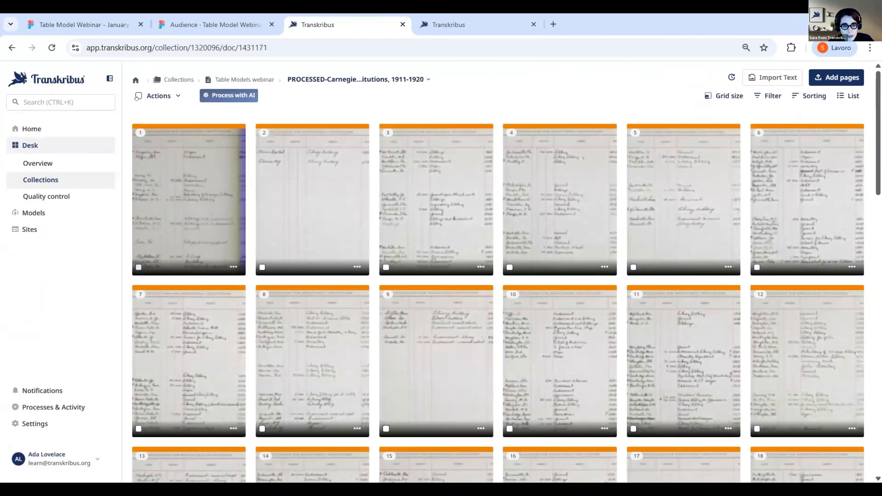
pyautogui.click(139, 267)
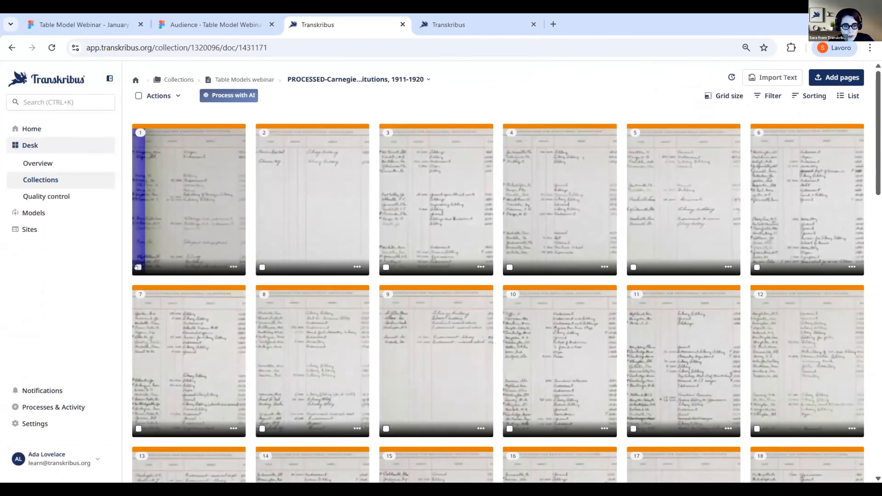
pyautogui.click(139, 96)
pyautogui.click(139, 96)
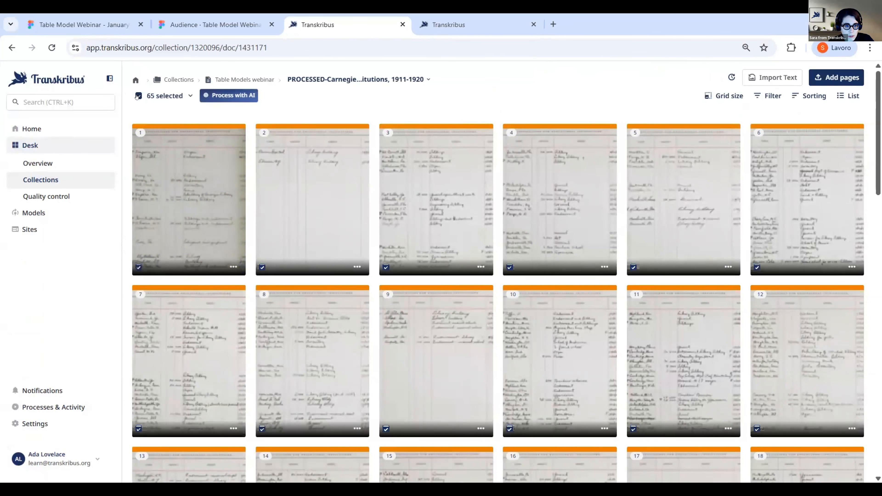
# Step: Export the selected pages as Spreadsheet (Excel / CSV) using the Table export type, with the tables merged into one
pyautogui.click(158, 97)
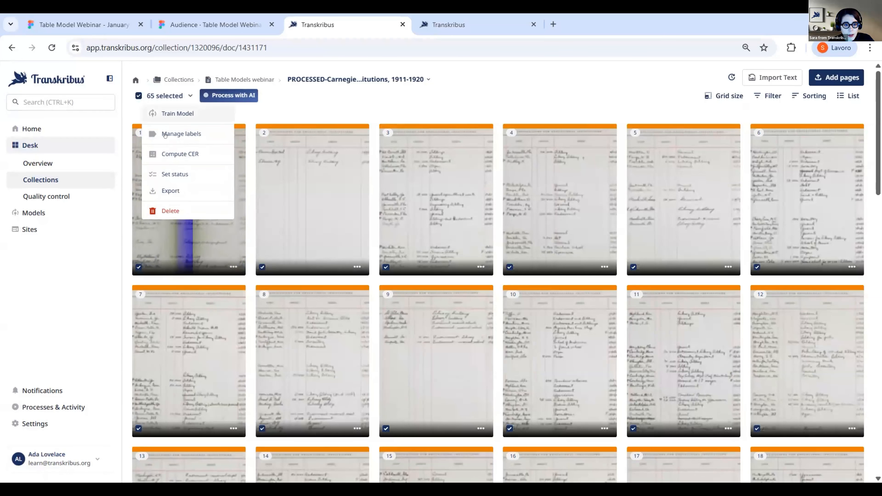
pyautogui.click(171, 191)
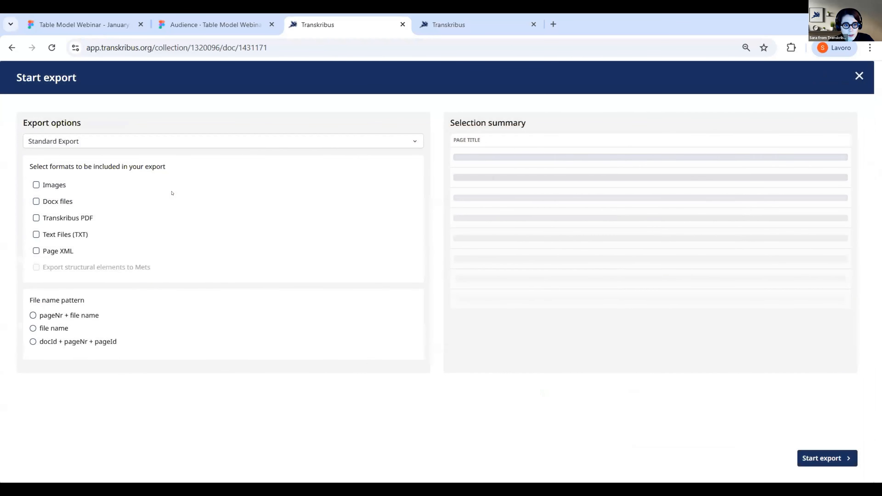
pyautogui.click(85, 141)
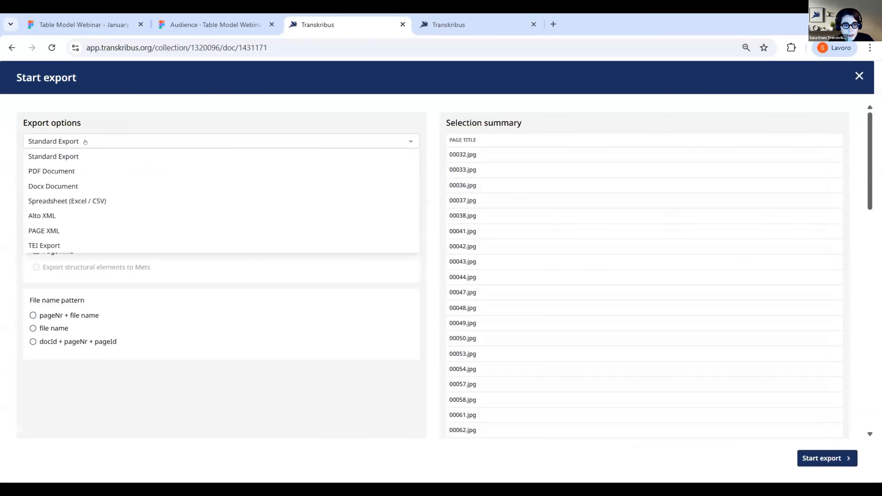
pyautogui.click(63, 201)
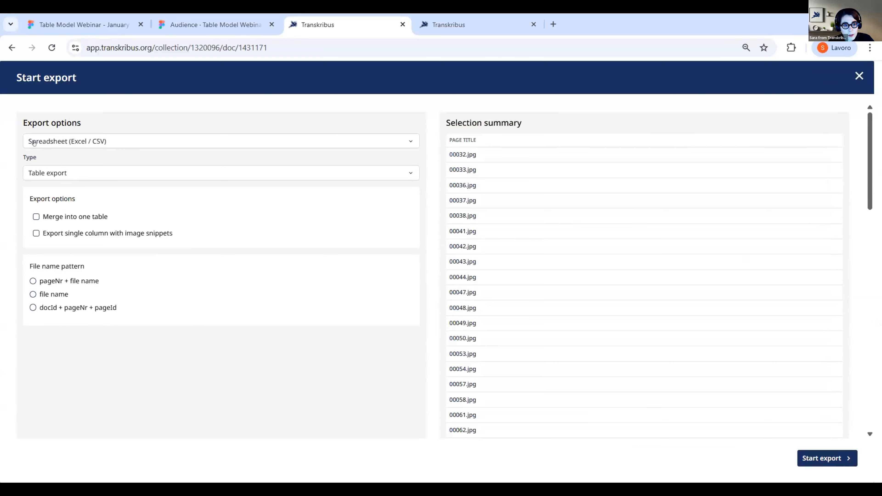
pyautogui.click(34, 216)
pyautogui.click(34, 216)
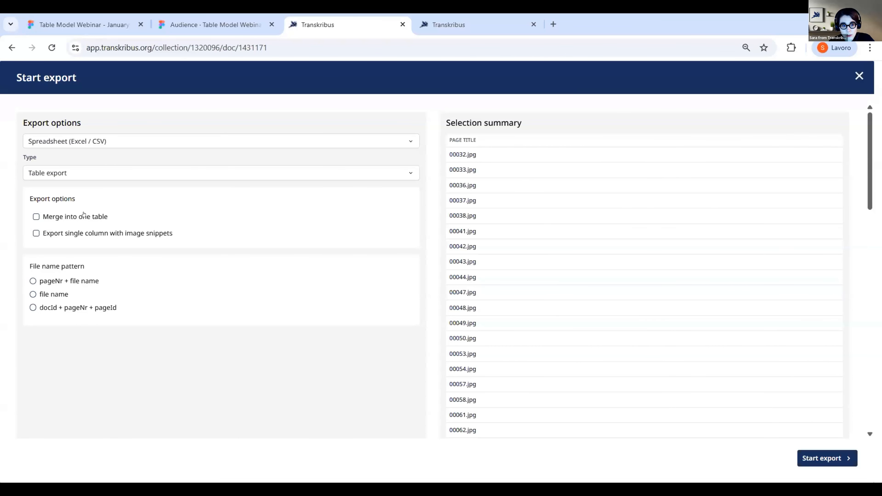
pyautogui.click(70, 216)
pyautogui.click(812, 458)
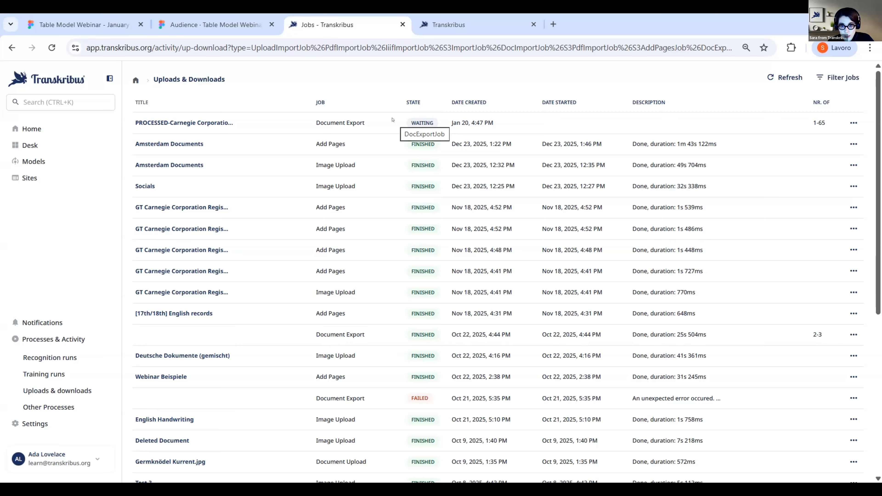
# Step: On the Dag- en Nachtrapporten van de Gemeentepolitie site, open page 57 of NL-ZdGAZ_OA-0122_17 and locate the 28 December entry's second line in the scan
pyautogui.click(459, 24)
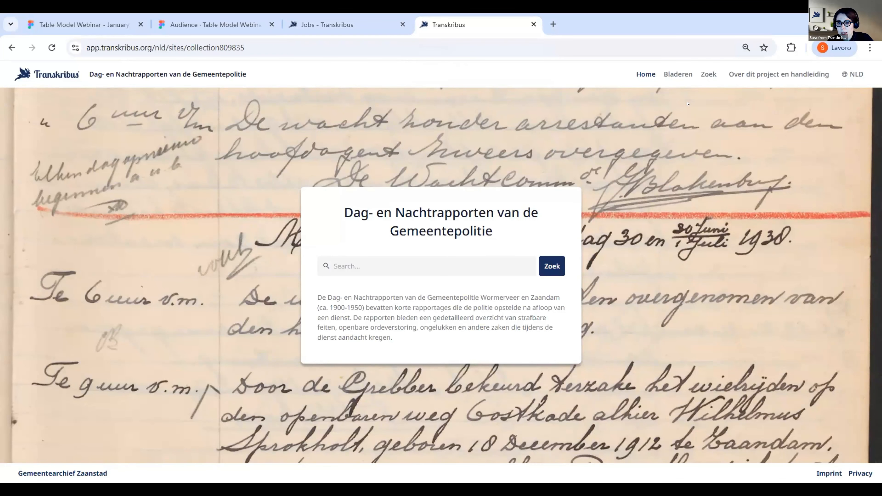
pyautogui.click(678, 74)
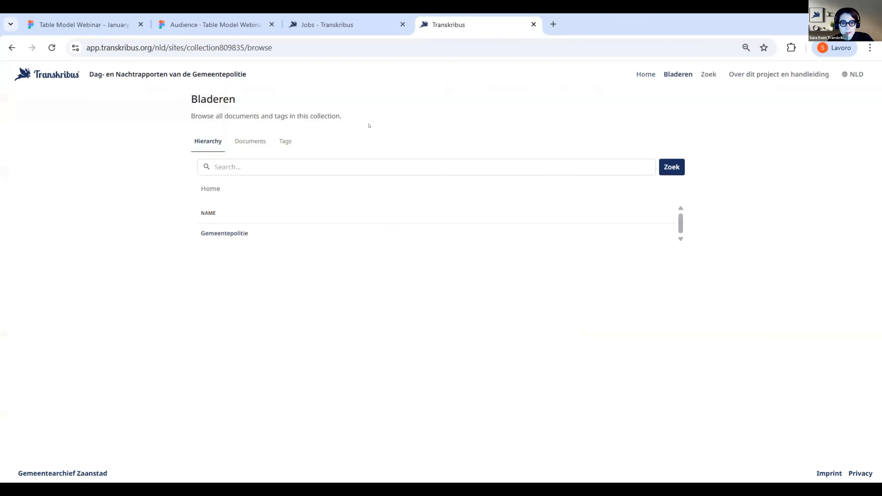
pyautogui.click(245, 141)
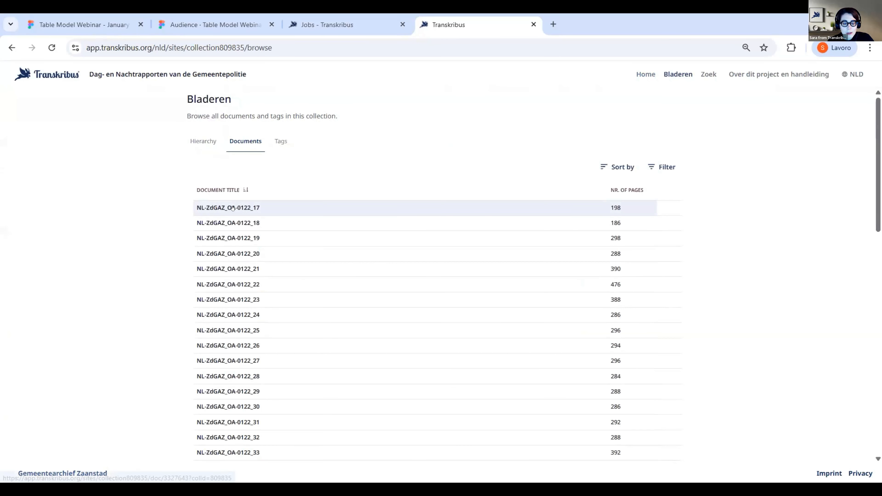
pyautogui.click(233, 208)
pyautogui.scroll(-5, 357, 246)
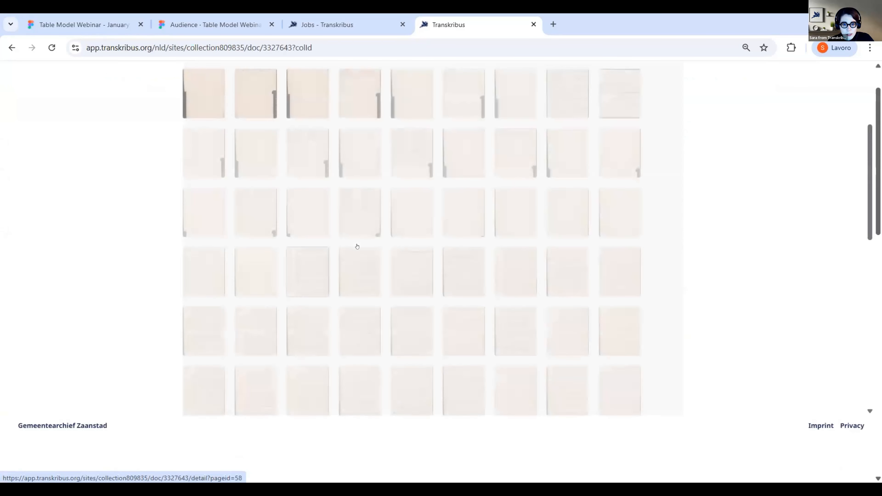
pyautogui.click(309, 267)
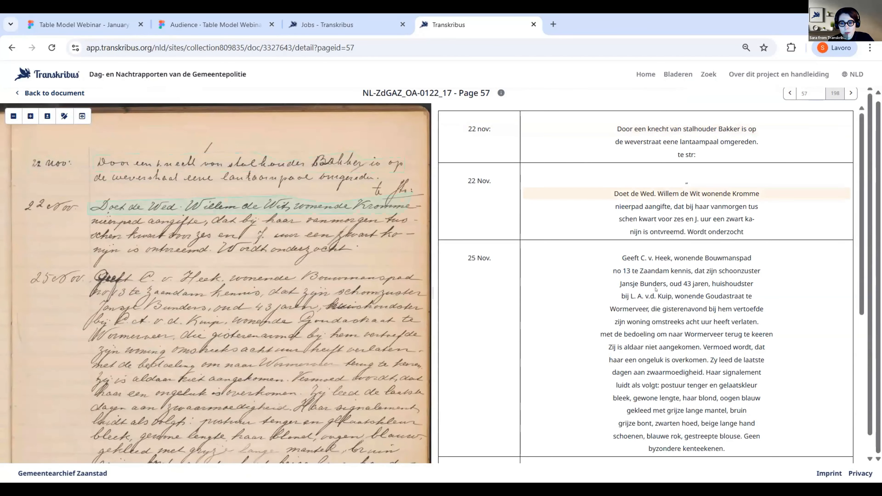
pyautogui.scroll(-6, 655, 288)
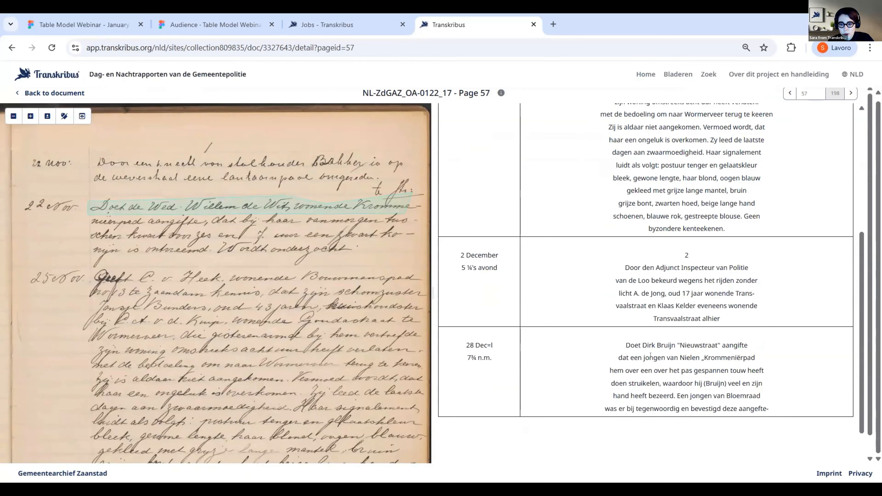
pyautogui.click(651, 355)
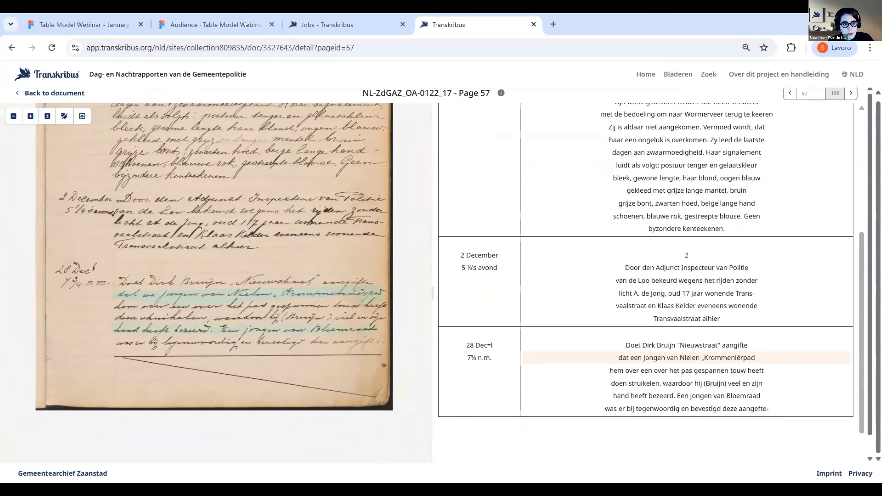
pyautogui.click(231, 28)
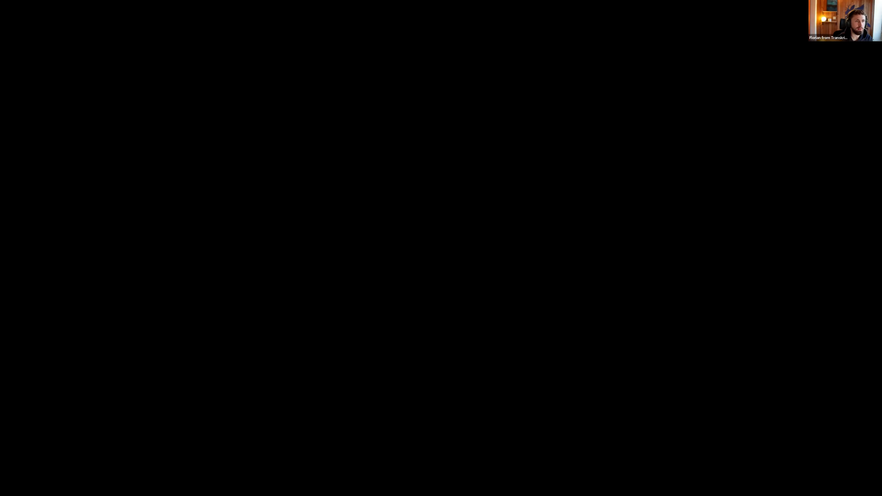
pyautogui.press('Right')
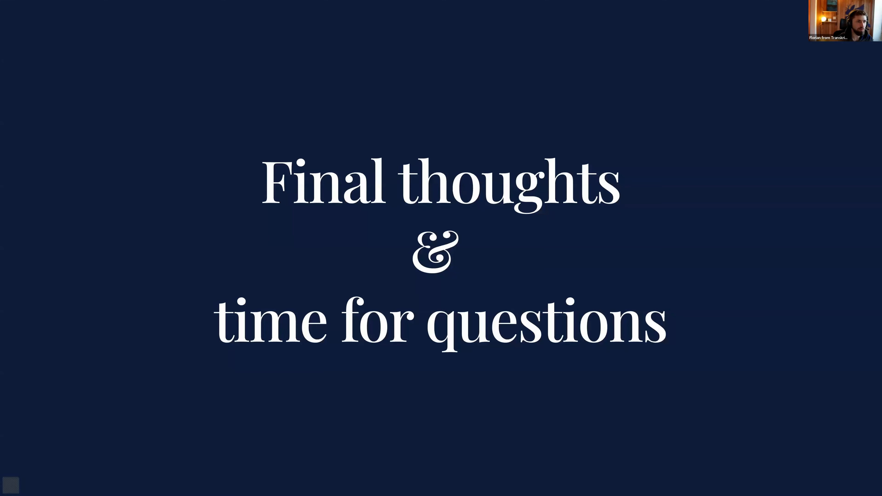